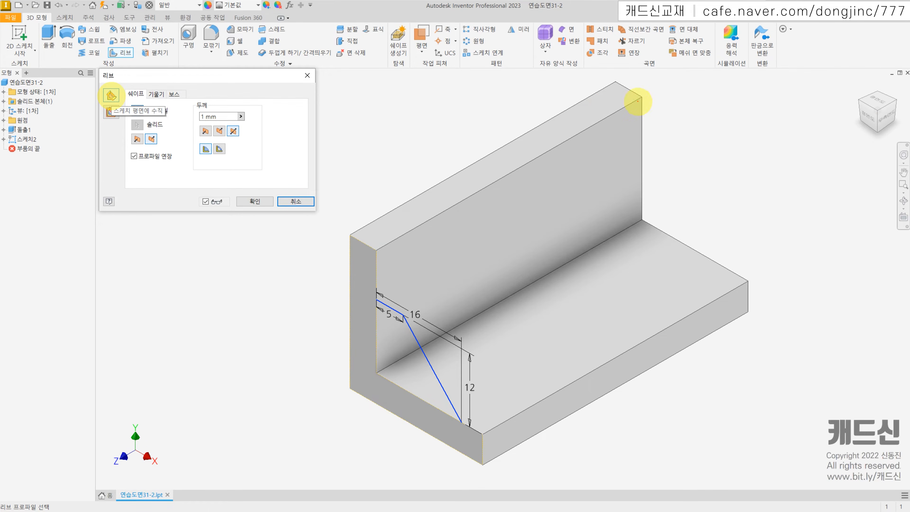
pyautogui.moveTo(639, 97)
pyautogui.mouseDown()
pyautogui.moveTo(496, 181)
pyautogui.moveTo(616, 332)
pyautogui.moveTo(742, 273)
pyautogui.moveTo(693, 181)
pyautogui.mouseUp()
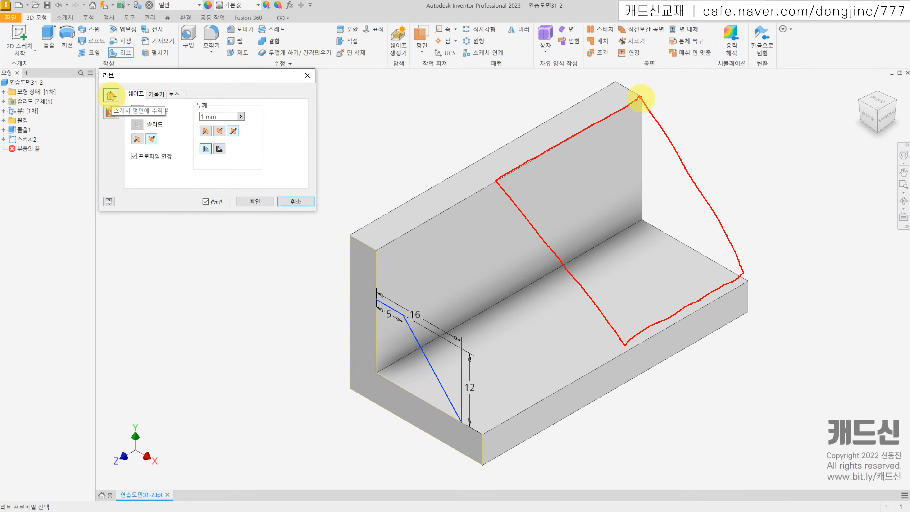
pyautogui.moveTo(599, 178); pyautogui.dragTo(658, 265)
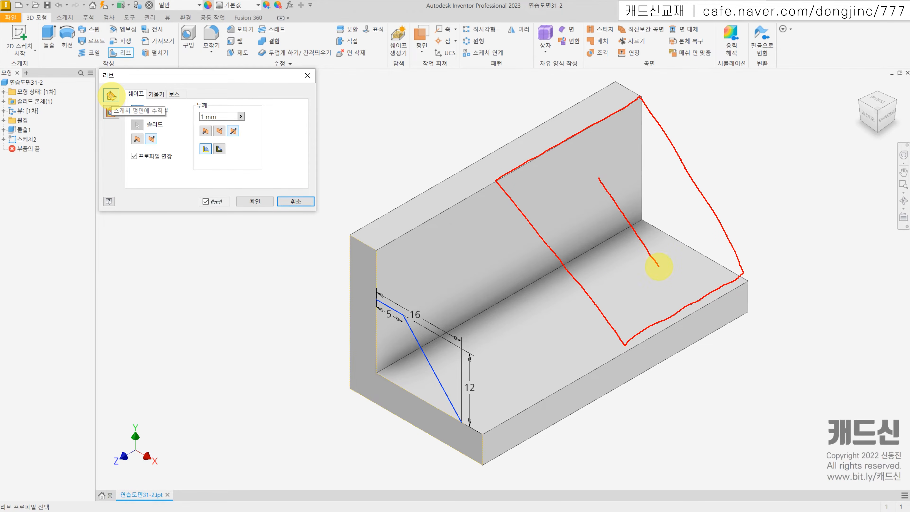
pyautogui.moveTo(621, 226)
pyautogui.mouseDown()
pyautogui.moveTo(599, 251)
pyautogui.moveTo(614, 249)
pyautogui.mouseUp()
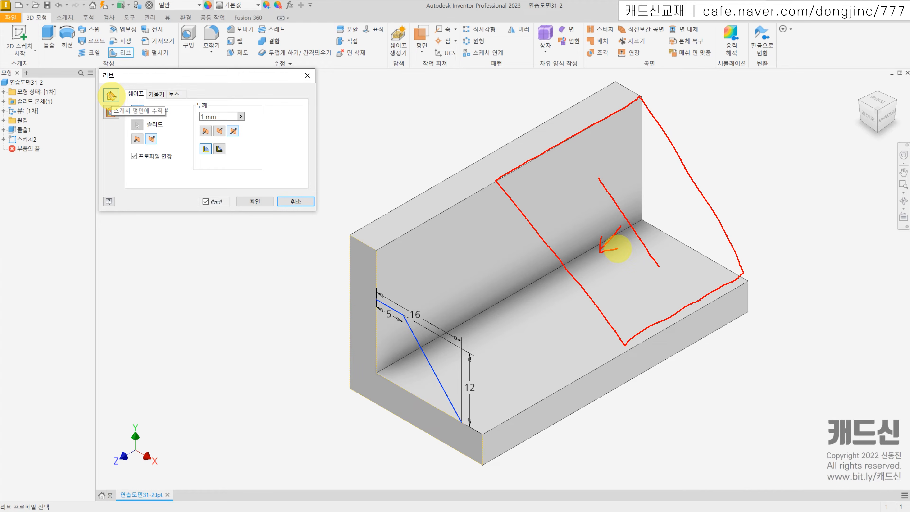
pyautogui.moveTo(613, 214)
pyautogui.mouseDown()
pyautogui.moveTo(607, 220)
pyautogui.moveTo(616, 232)
pyautogui.mouseUp()
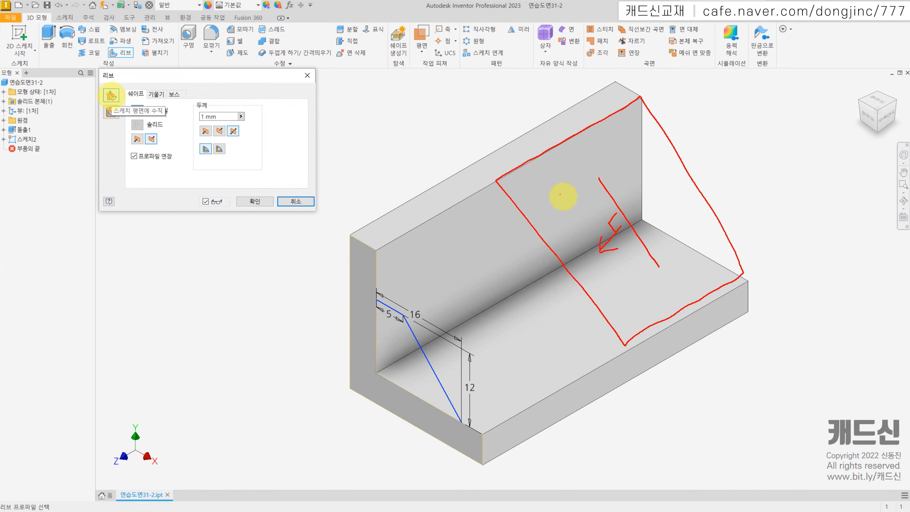
pyautogui.press('Escape')
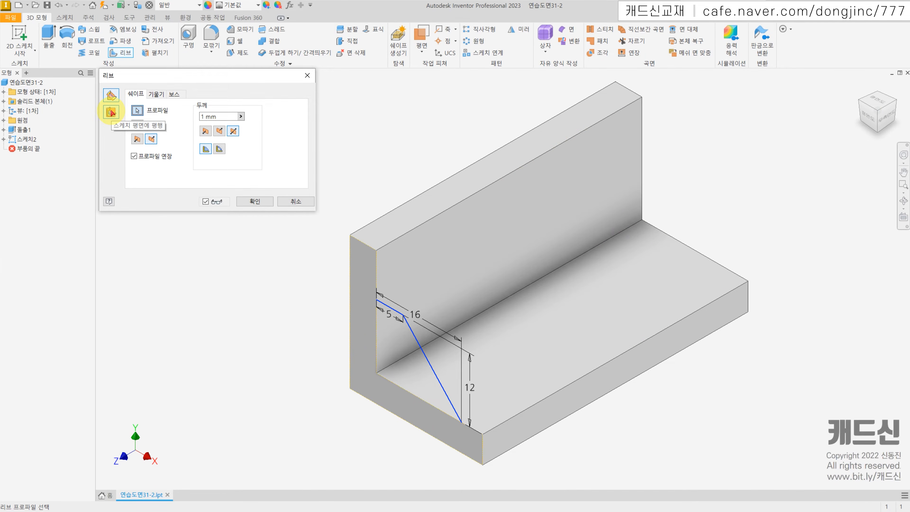
pyautogui.moveTo(347, 233)
pyautogui.mouseDown()
pyautogui.moveTo(346, 371)
pyautogui.moveTo(359, 400)
pyautogui.moveTo(483, 463)
pyautogui.moveTo(490, 291)
pyautogui.moveTo(336, 230)
pyautogui.mouseUp()
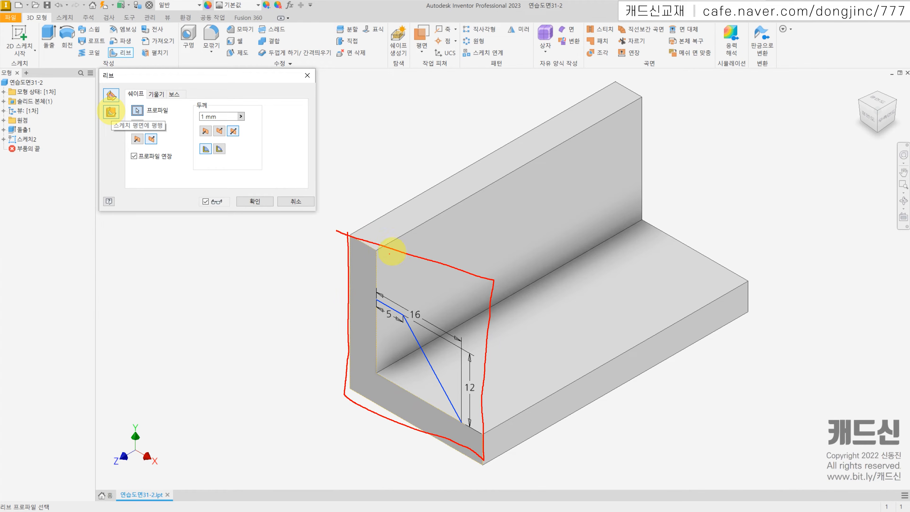
pyautogui.moveTo(417, 315)
pyautogui.mouseDown()
pyautogui.moveTo(437, 309)
pyautogui.moveTo(379, 347)
pyautogui.moveTo(392, 347)
pyautogui.mouseUp()
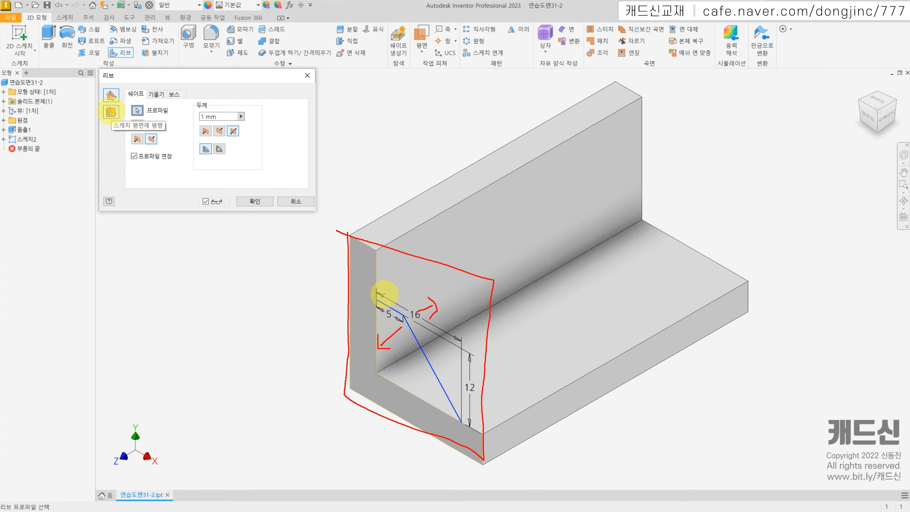
pyautogui.moveTo(360, 259)
pyautogui.mouseDown()
pyautogui.moveTo(363, 282)
pyautogui.moveTo(374, 266)
pyautogui.mouseUp()
pyautogui.moveTo(419, 311); pyautogui.dragTo(429, 316)
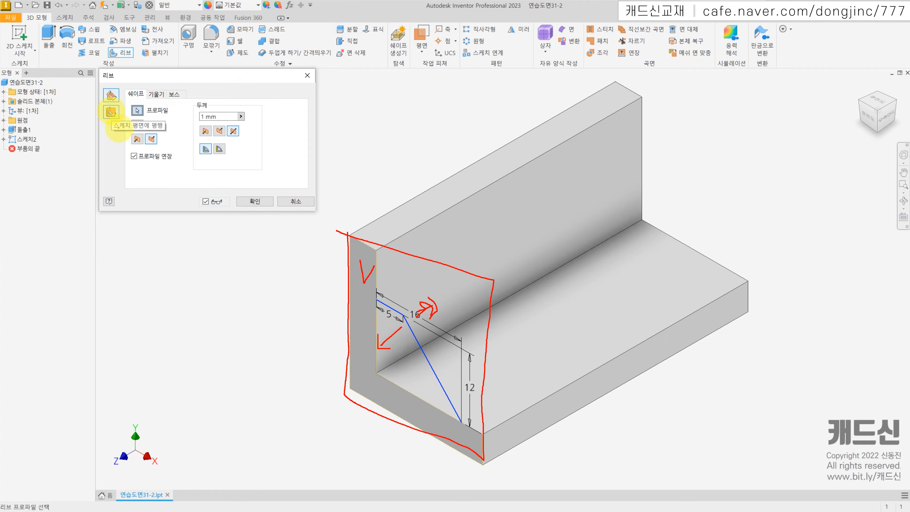
pyautogui.moveTo(114, 111); pyautogui.dragTo(109, 117)
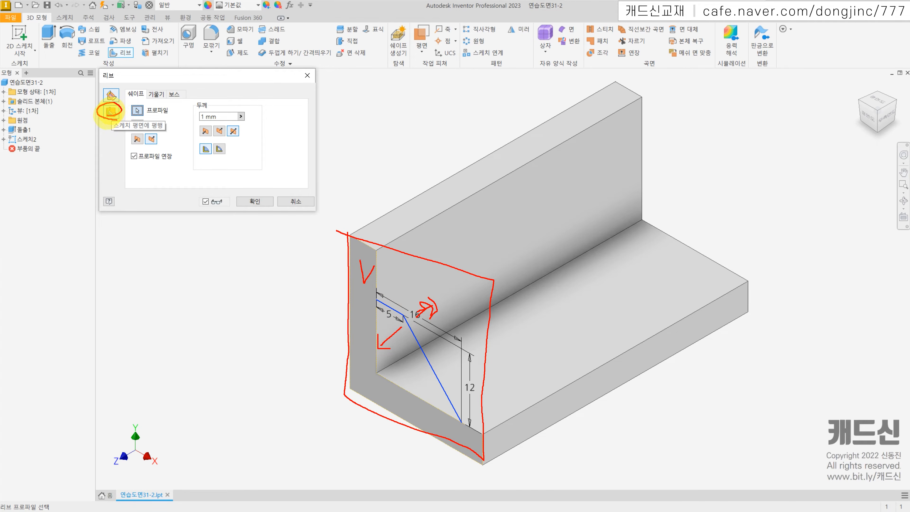
pyautogui.press('Escape')
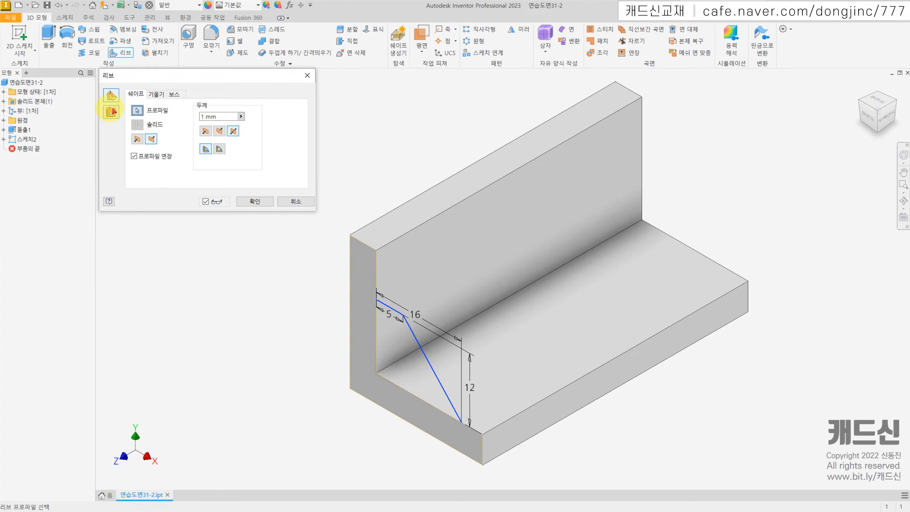
# Step: Set the rib type to parallel to the sketch plane with shape direction 1, and view the profile from the front
pyautogui.click(111, 112)
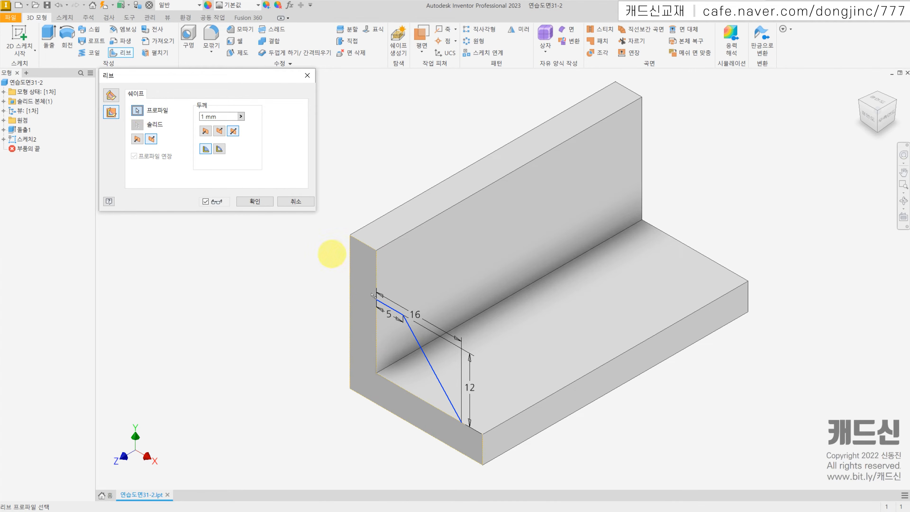
pyautogui.click(388, 307)
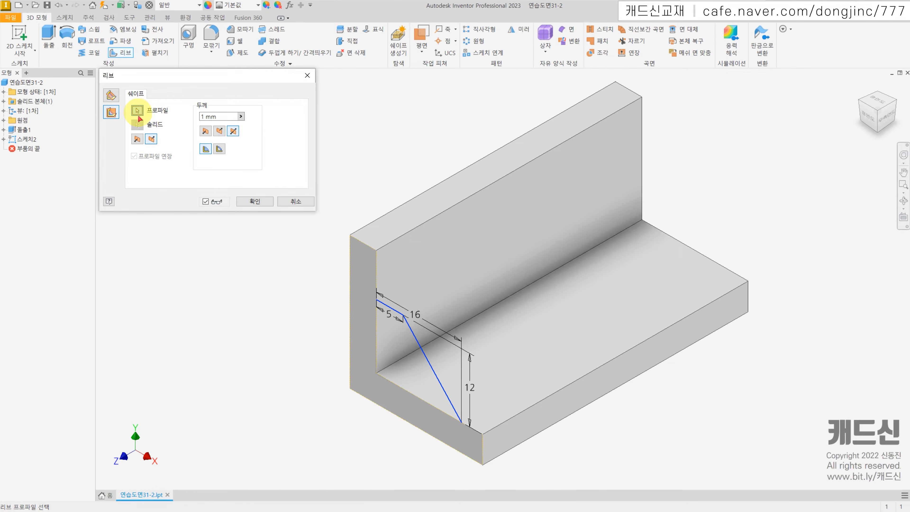
pyautogui.click(138, 140)
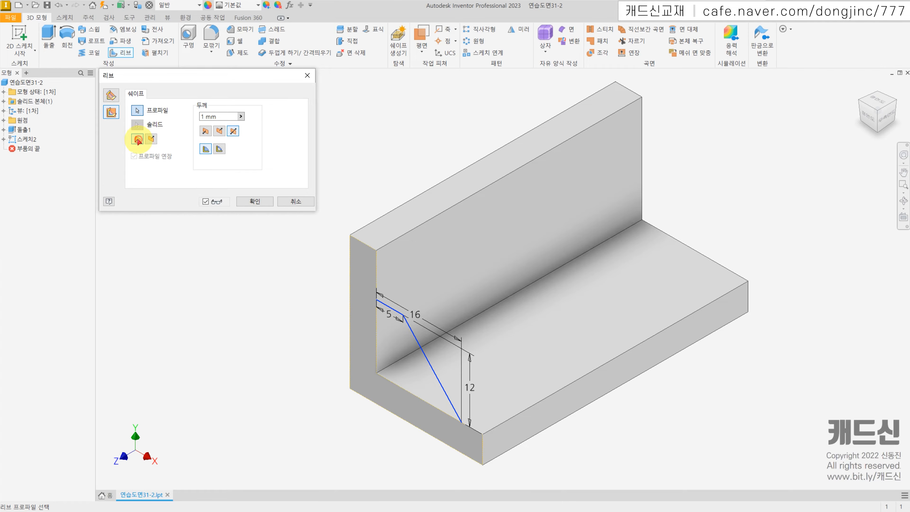
pyautogui.click(869, 118)
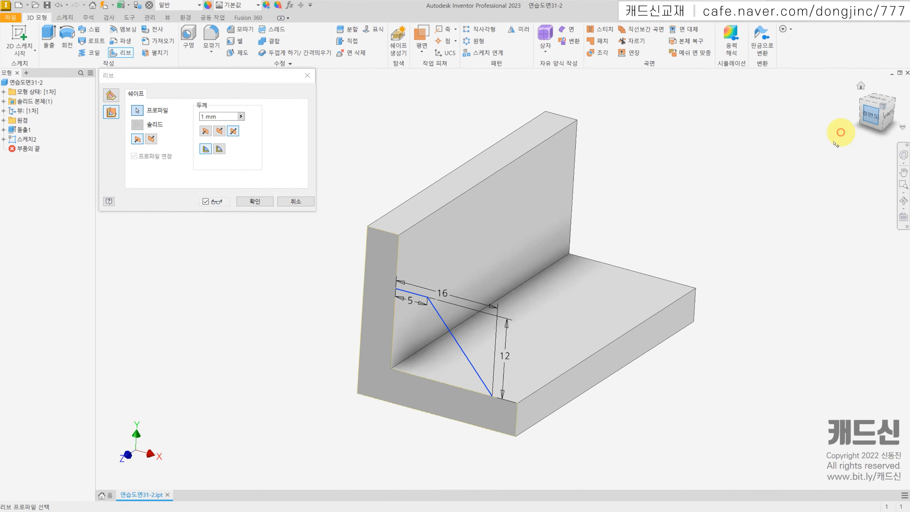
pyautogui.moveTo(525, 262); pyautogui.dragTo(551, 233)
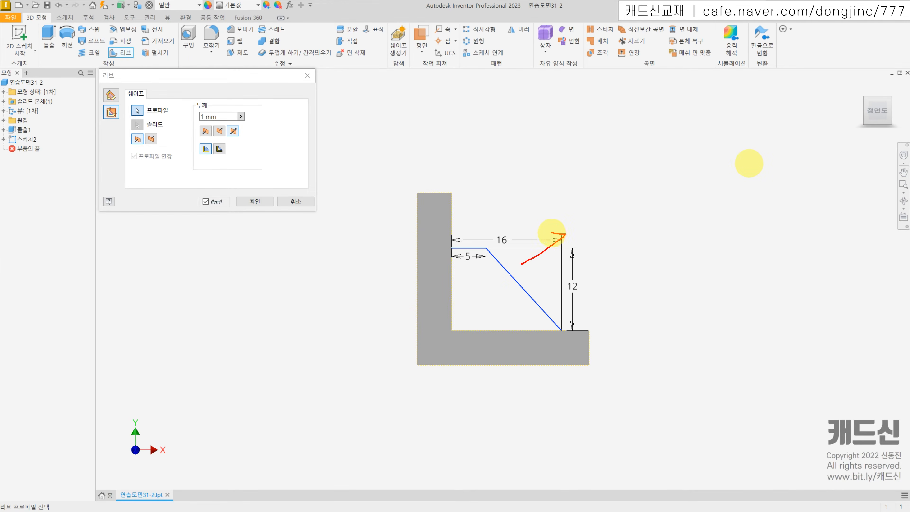
pyautogui.moveTo(501, 275); pyautogui.dragTo(474, 305)
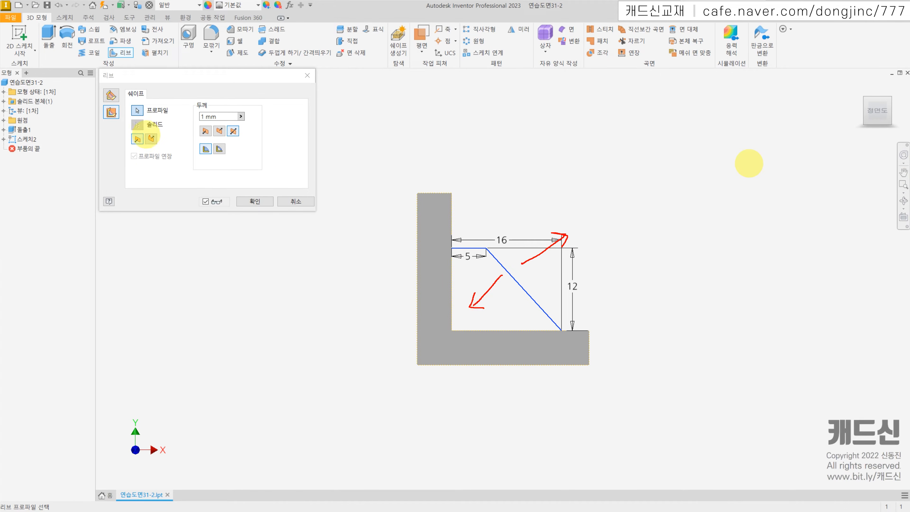
pyautogui.moveTo(576, 271)
pyautogui.mouseDown()
pyautogui.moveTo(544, 268)
pyautogui.moveTo(567, 223)
pyautogui.mouseUp()
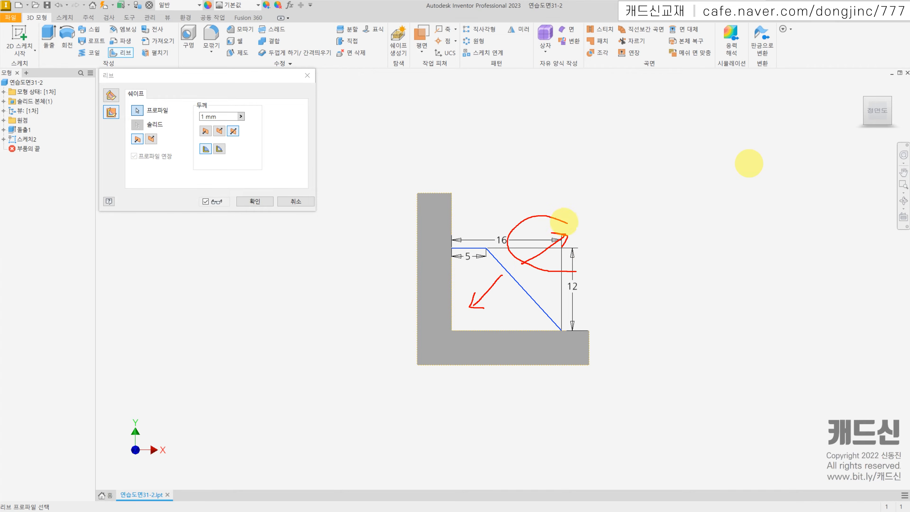
pyautogui.moveTo(479, 314); pyautogui.dragTo(503, 290)
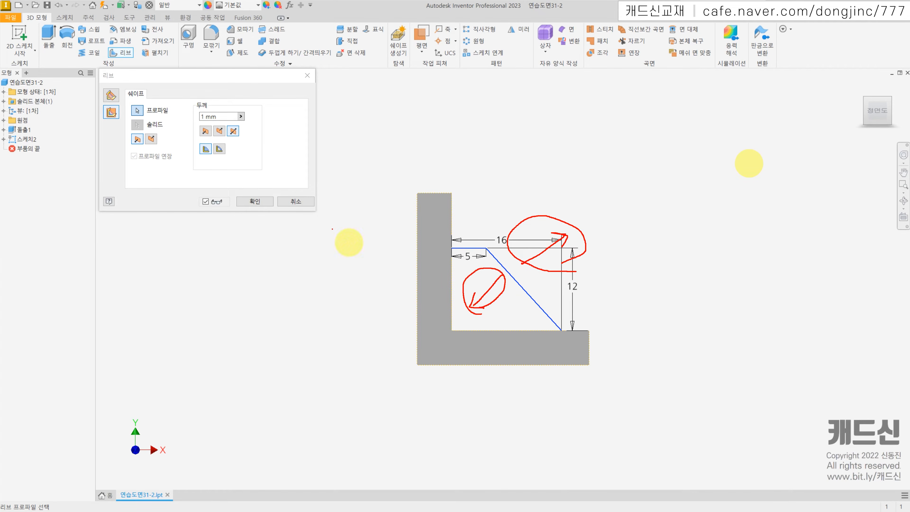
pyautogui.moveTo(130, 133); pyautogui.dragTo(140, 129)
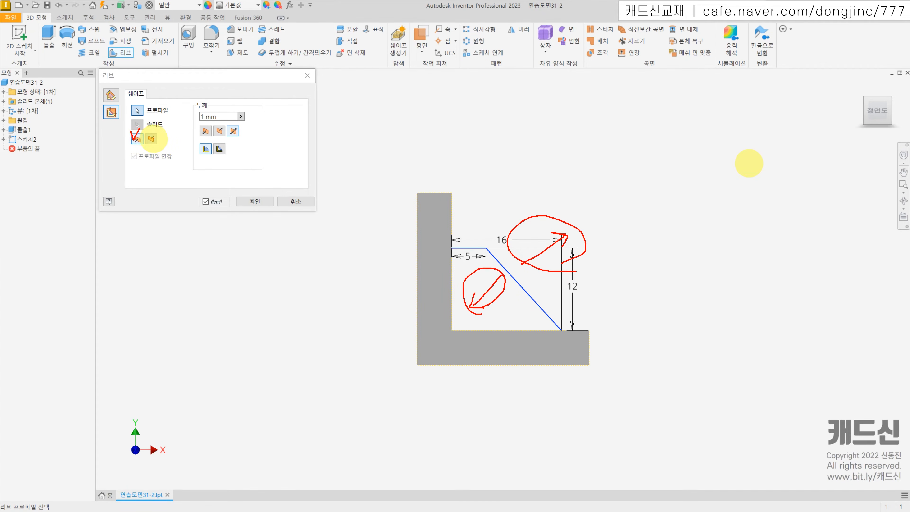
pyautogui.moveTo(148, 134)
pyautogui.mouseDown()
pyautogui.moveTo(151, 142)
pyautogui.moveTo(158, 126)
pyautogui.mouseUp()
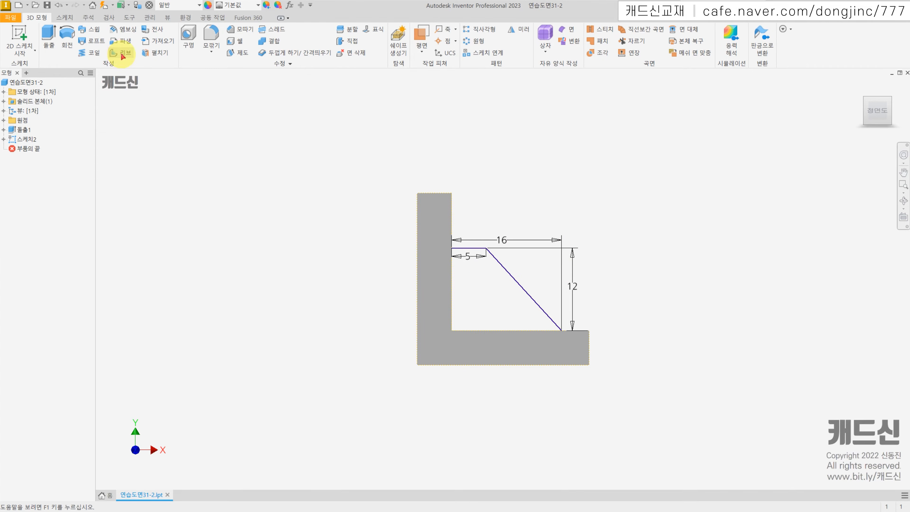
# Step: Start a rib parallel to the sketch plane, try both shape directions ending on direction 2, and view the part from the right side
pyautogui.click(122, 55)
pyautogui.click(112, 112)
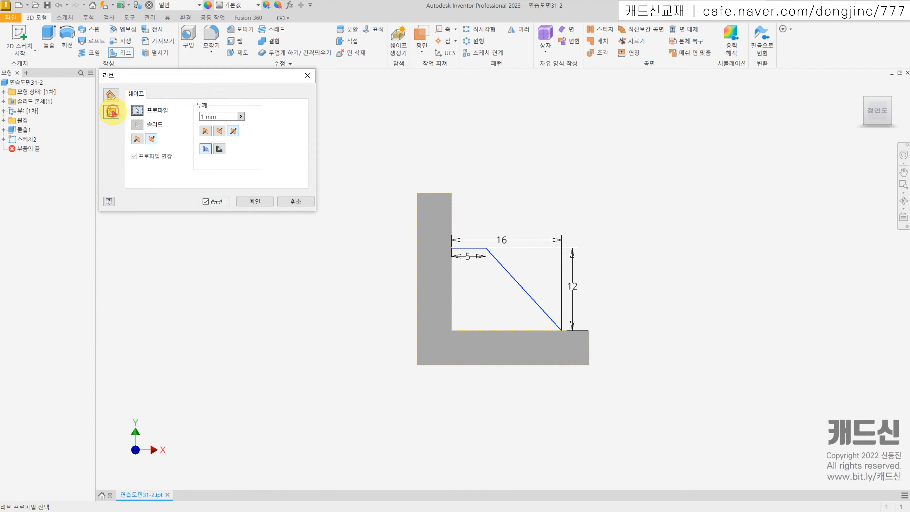
pyautogui.click(138, 139)
pyautogui.click(150, 139)
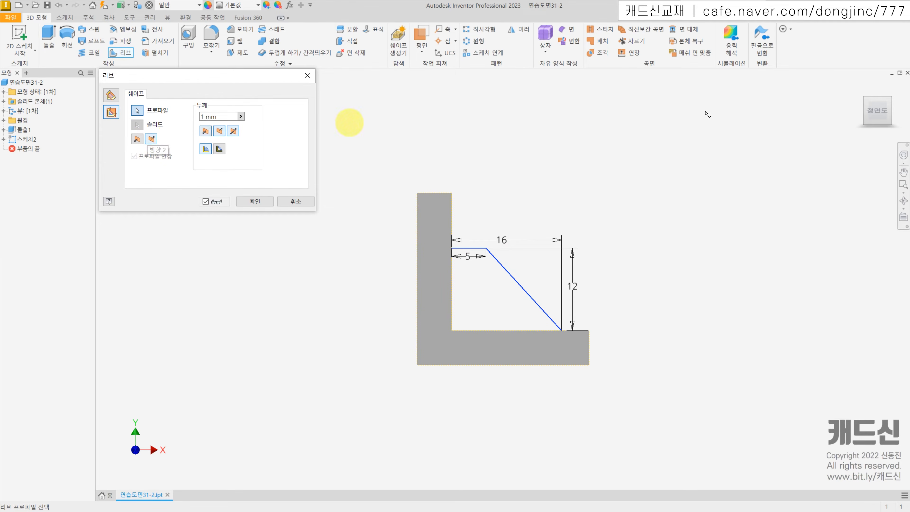
pyautogui.click(861, 85)
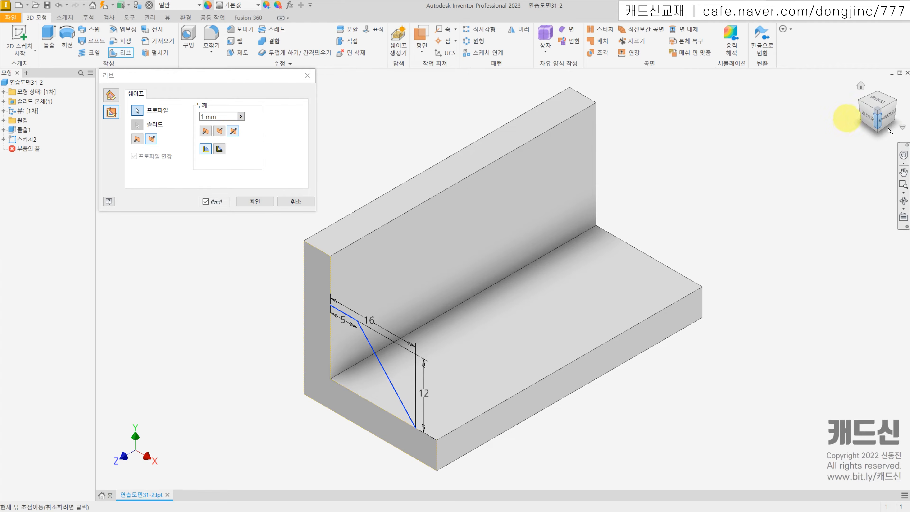
pyautogui.moveTo(883, 118); pyautogui.dragTo(749, 191)
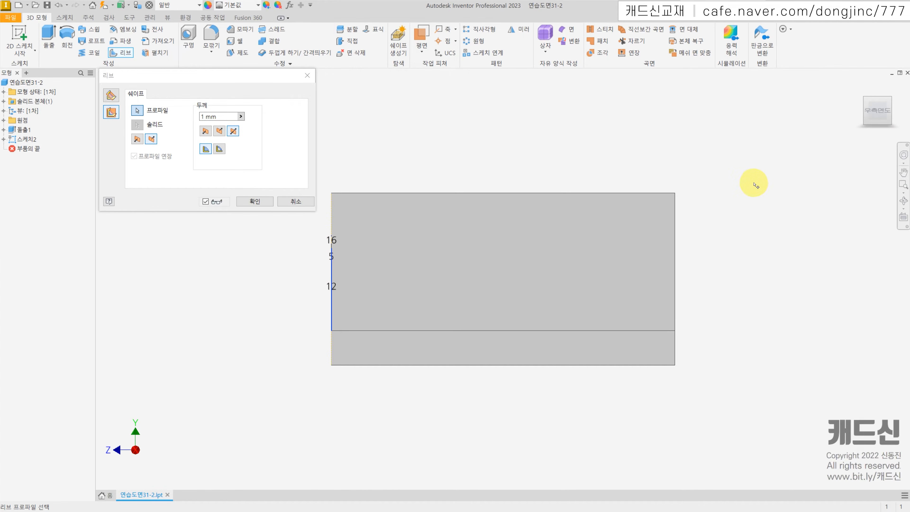
pyautogui.moveTo(325, 262)
pyautogui.mouseDown()
pyautogui.moveTo(305, 262)
pyautogui.moveTo(357, 266)
pyautogui.mouseUp()
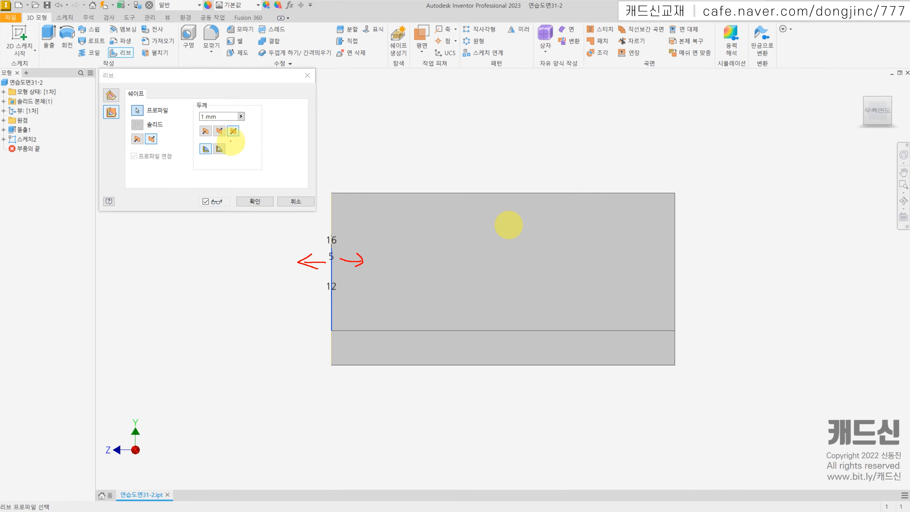
pyautogui.moveTo(236, 123)
pyautogui.mouseDown()
pyautogui.moveTo(227, 135)
pyautogui.moveTo(238, 135)
pyautogui.mouseUp()
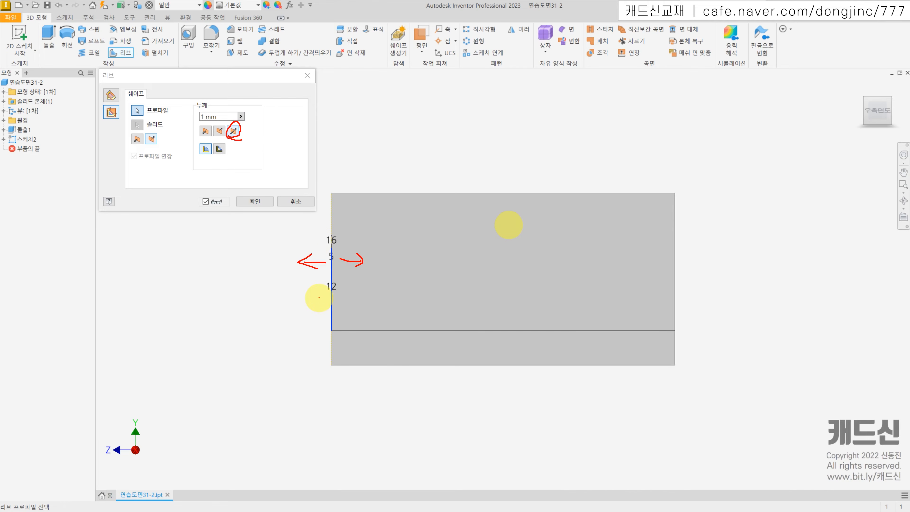
pyautogui.moveTo(320, 199)
pyautogui.mouseDown()
pyautogui.moveTo(274, 192)
pyautogui.moveTo(277, 301)
pyautogui.mouseUp()
pyautogui.moveTo(307, 355)
pyautogui.mouseDown()
pyautogui.moveTo(324, 246)
pyautogui.moveTo(315, 203)
pyautogui.mouseUp()
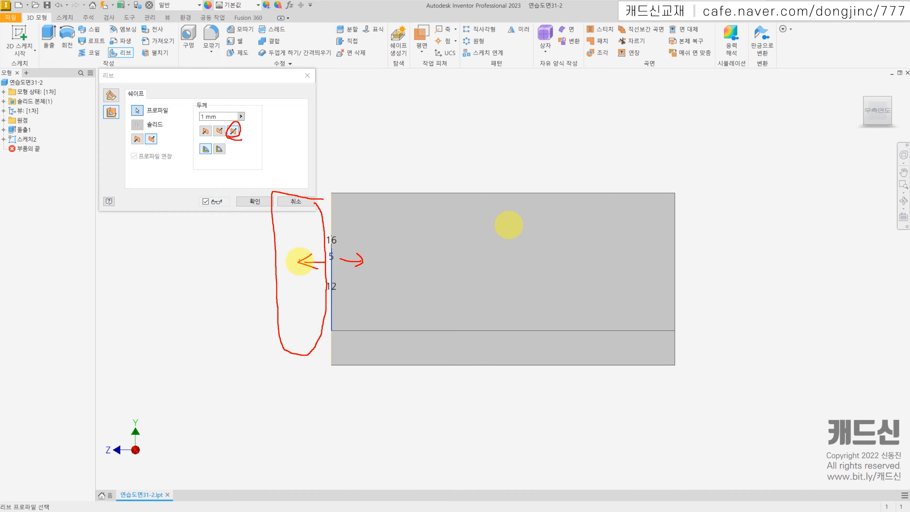
pyautogui.press('Escape')
# Step: Try a 1 mm rib parallel to the sketch plane, using shape direction 1 and one-sided thickness into the body
pyautogui.click(121, 53)
pyautogui.click(111, 113)
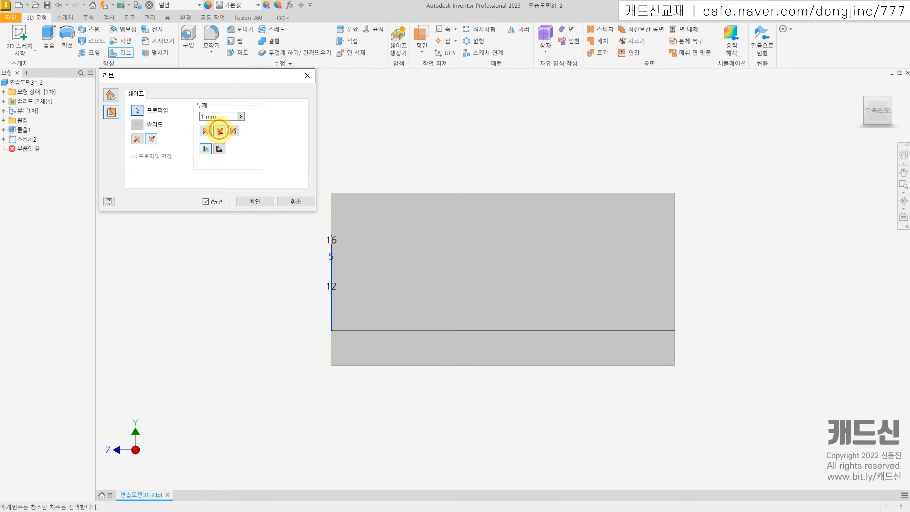
pyautogui.click(137, 139)
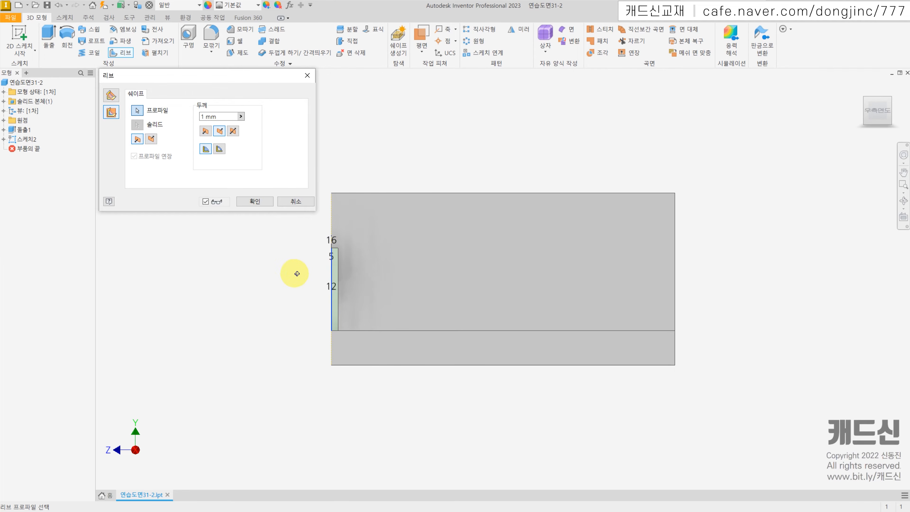
pyautogui.press('F6')
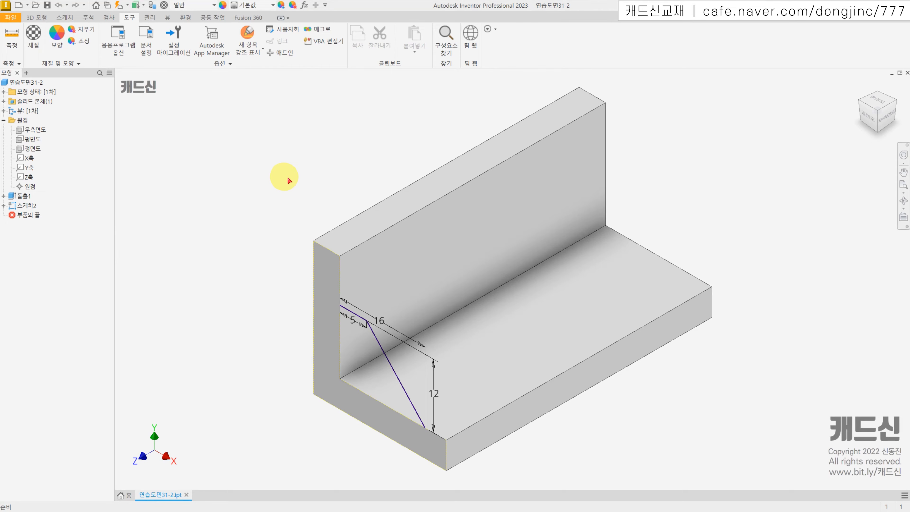
# Step: Delete the rib profile sketch 스케치2 from the part
pyautogui.click(26, 205)
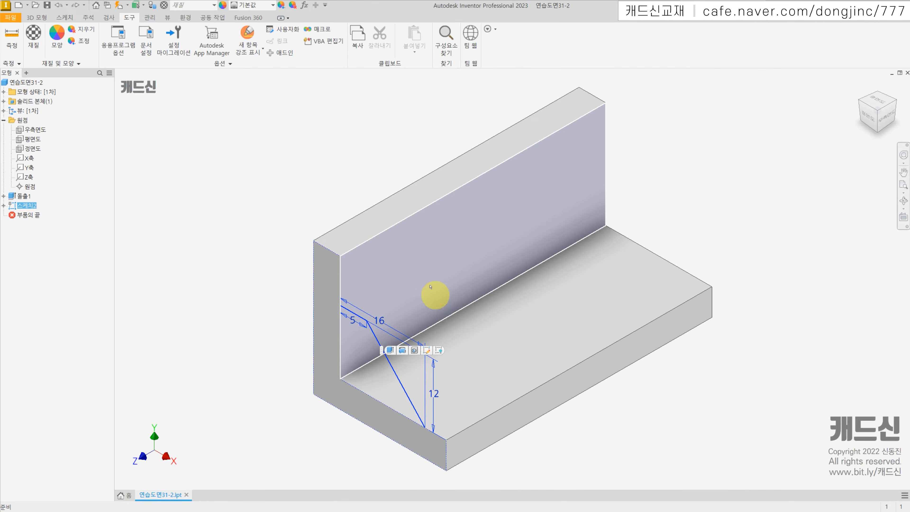
pyautogui.click(55, 205)
pyautogui.click(33, 207)
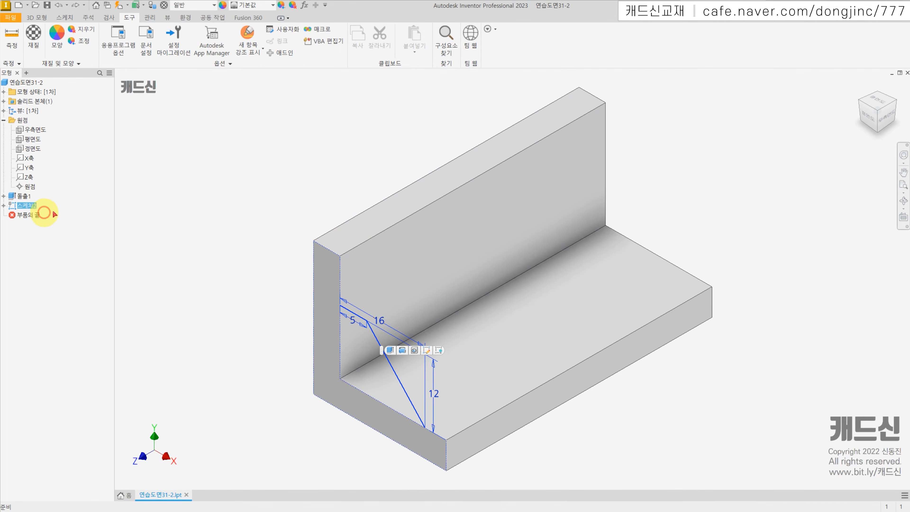
pyautogui.press('Delete')
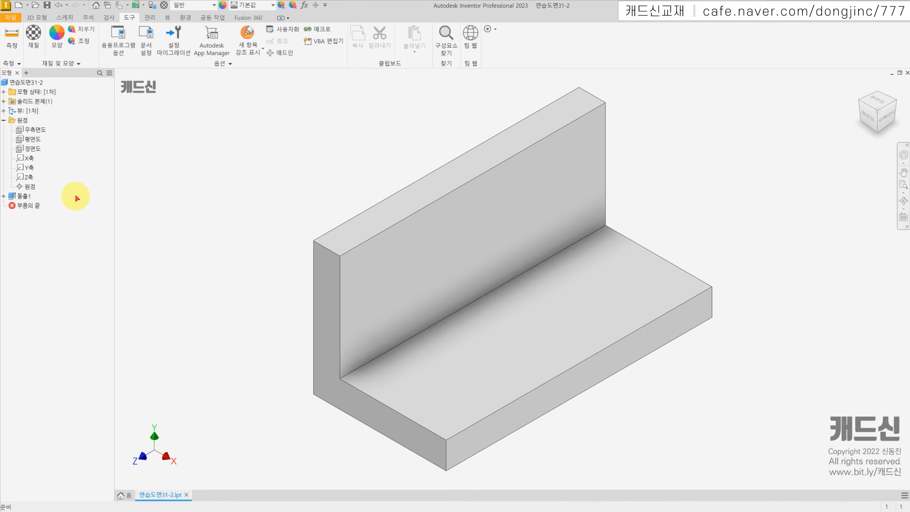
# Step: View the part from the right side and select the front origin plane (정면도) to check where it lies on the body
pyautogui.click(887, 117)
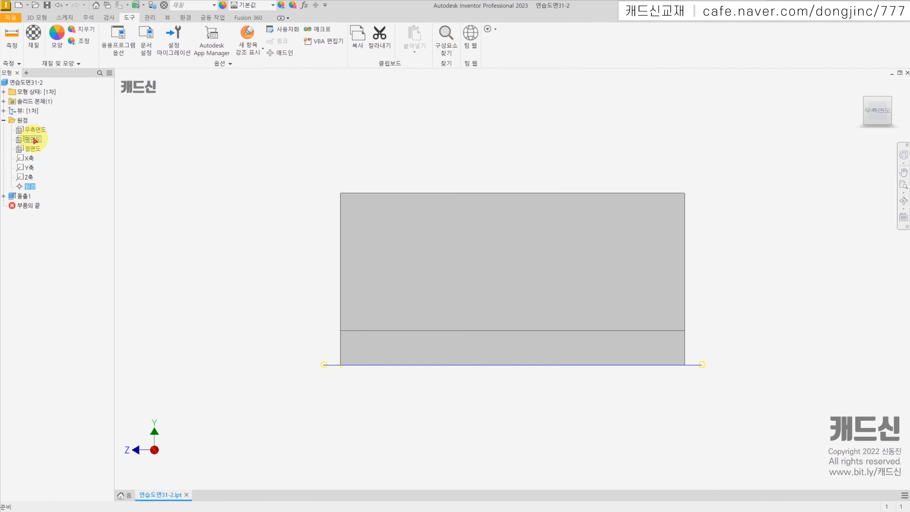
pyautogui.click(31, 148)
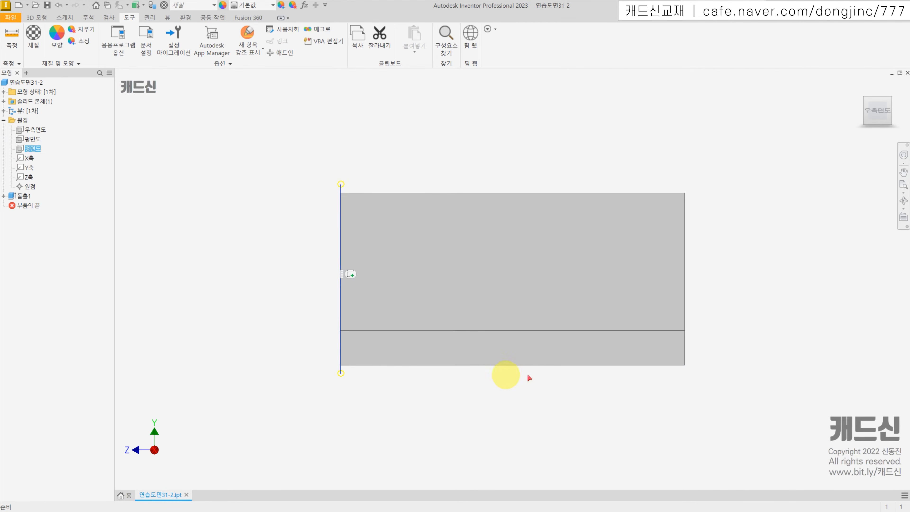
# Step: Edit the L-profile's base extrusion (돌출1) to extend symmetrically about its sketch plane
pyautogui.keyDown('shift'); pyautogui.moveTo(465, 215); pyautogui.dragTo(499, 233, button='middle'); pyautogui.keyUp('shift')
pyautogui.keyDown('shift'); pyautogui.moveTo(499, 232); pyautogui.dragTo(502, 235); pyautogui.keyUp('shift')
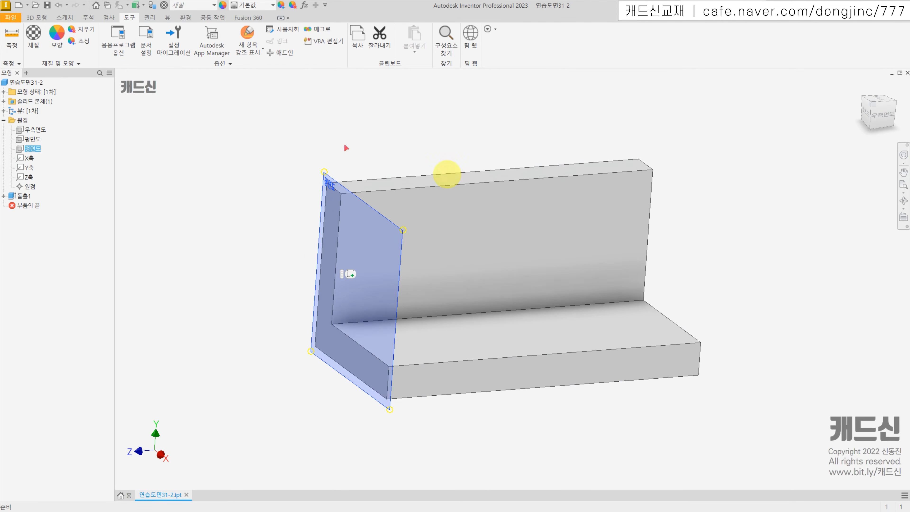
pyautogui.click(243, 141)
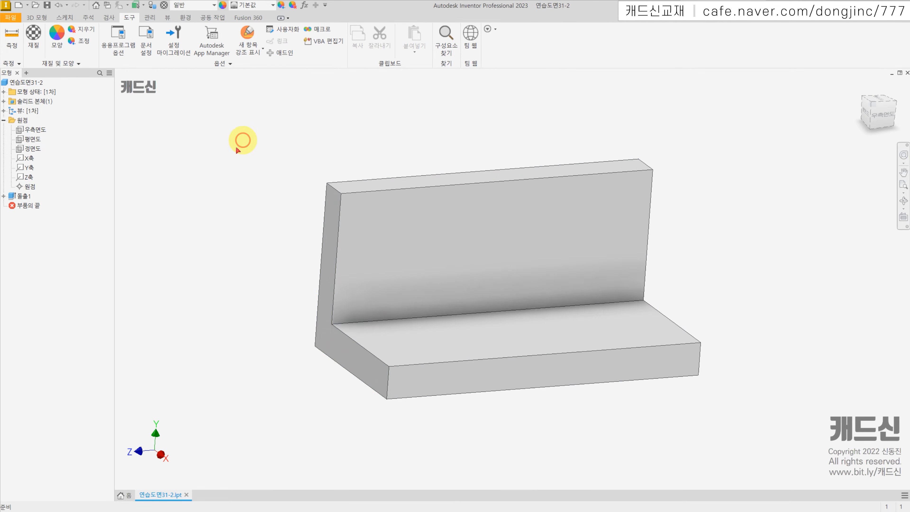
pyautogui.doubleClick(14, 197)
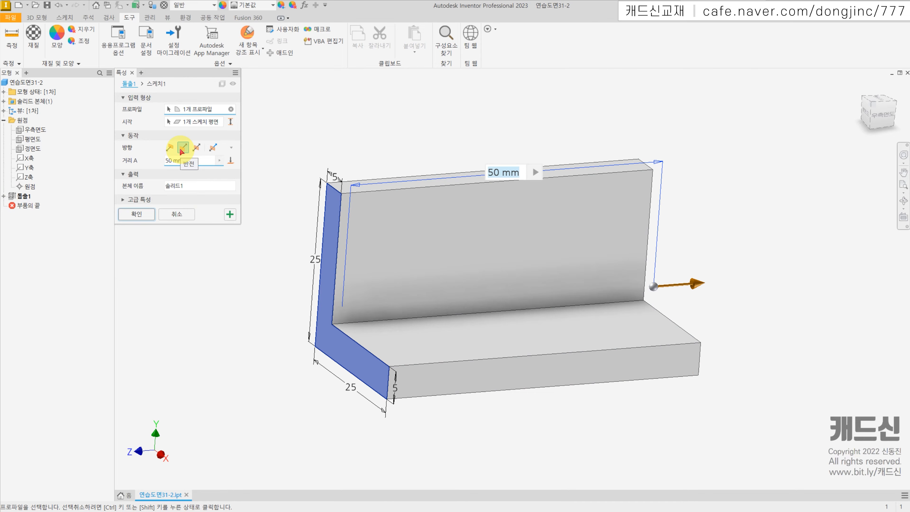
pyautogui.click(881, 116)
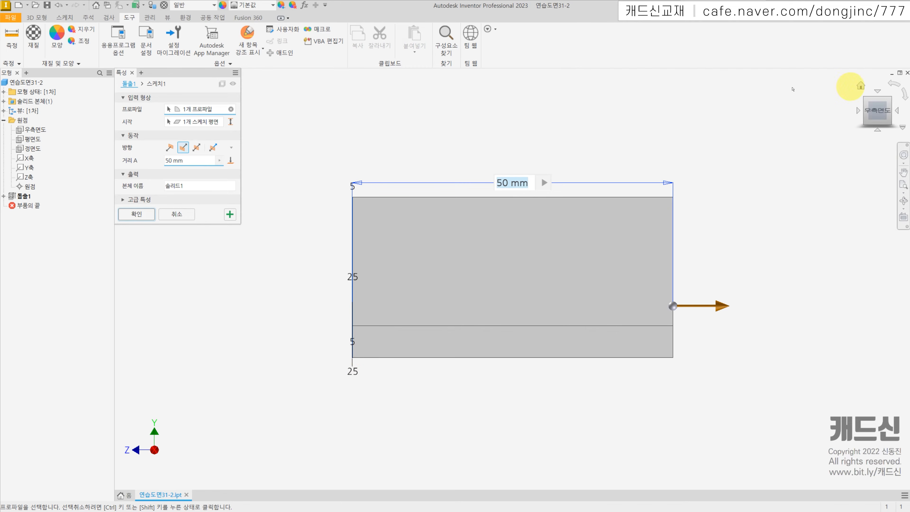
pyautogui.click(197, 147)
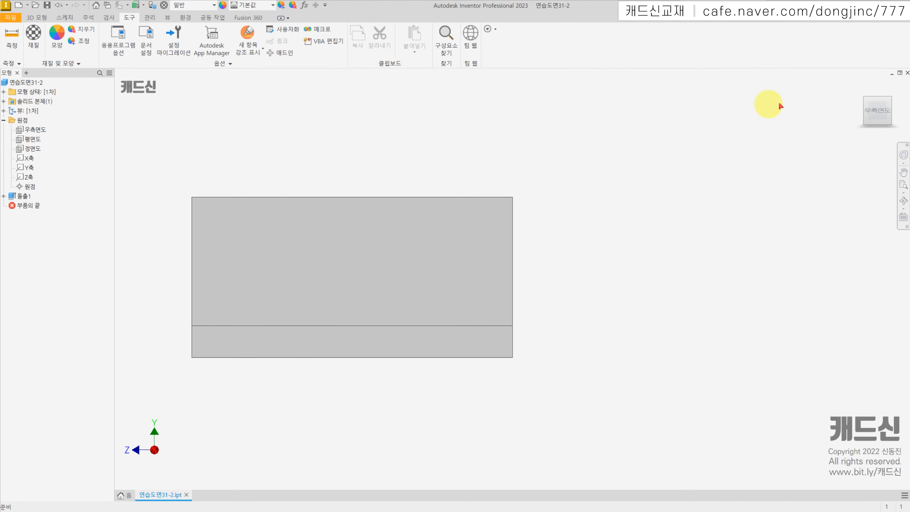
# Step: Start a 2D sketch on the front origin plane (정면도) through the middle of the body
pyautogui.click(876, 88)
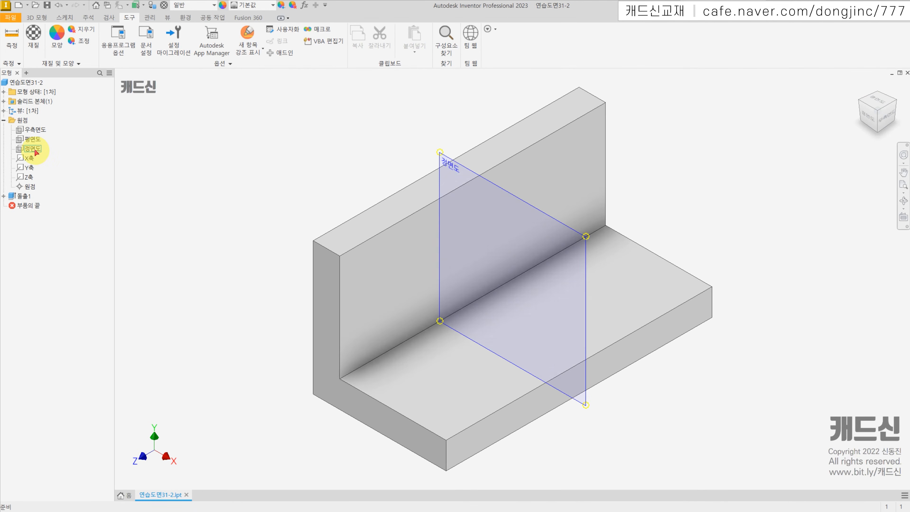
pyautogui.click(35, 153)
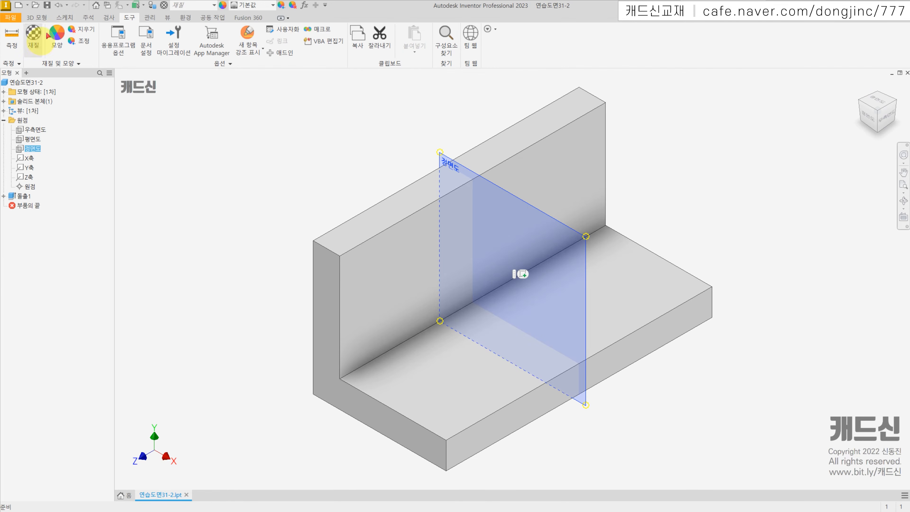
pyautogui.click(64, 18)
pyautogui.click(20, 34)
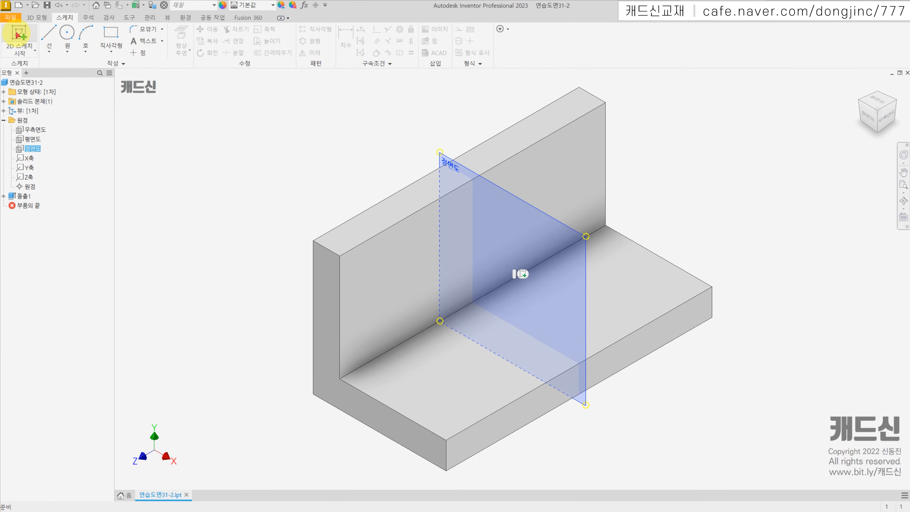
pyautogui.moveTo(402, 142); pyautogui.dragTo(339, 159, button='middle')
pyautogui.click(180, 32)
pyautogui.click(434, 195)
pyautogui.click(499, 280)
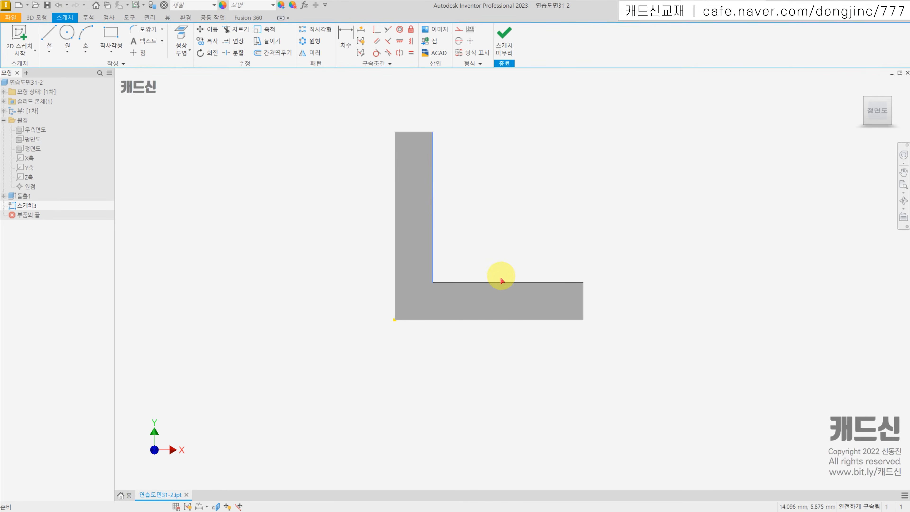
pyautogui.click(541, 171)
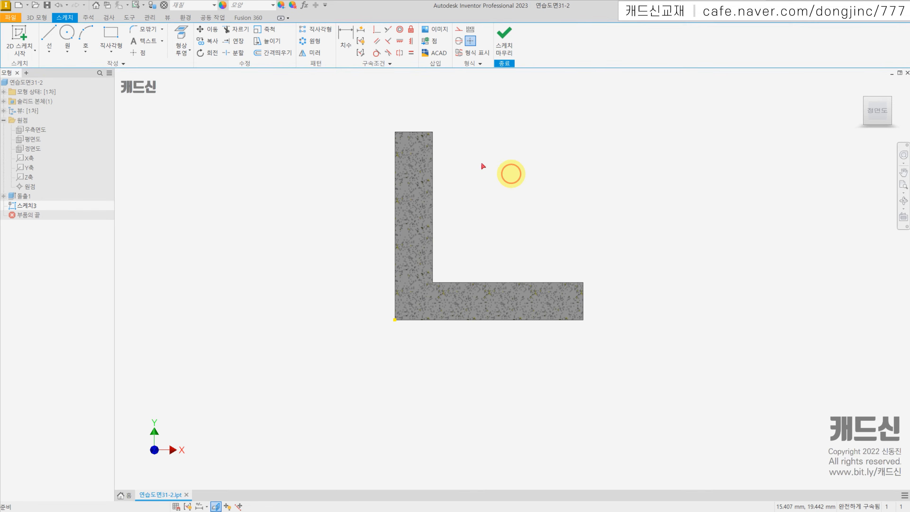
# Step: Project the upright wall's inner edge and the base's upper edge into the sketch and convert both to construction lines
pyautogui.click(183, 34)
pyautogui.click(435, 216)
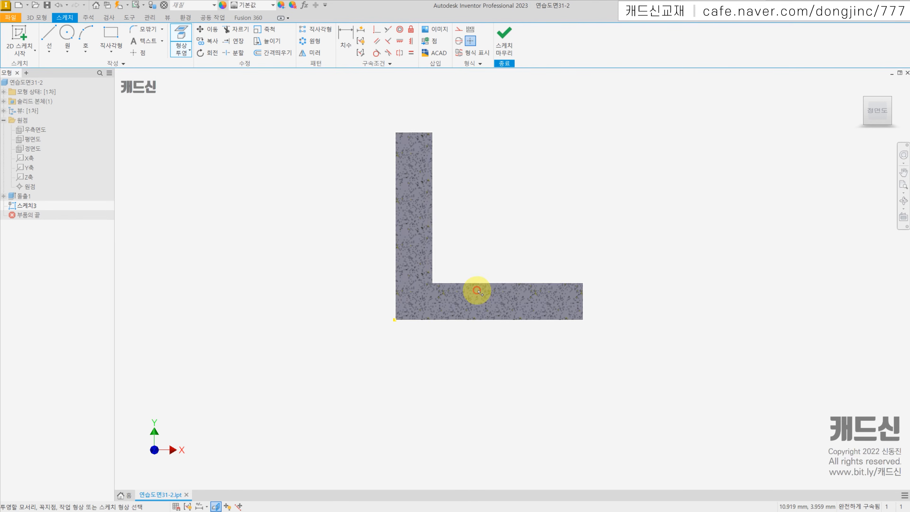
pyautogui.click(481, 283)
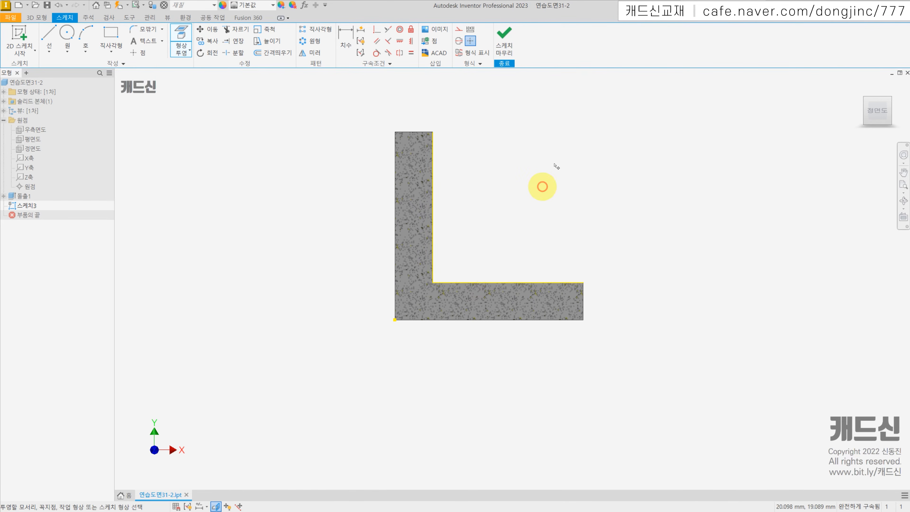
pyautogui.press('Escape')
pyautogui.moveTo(498, 214); pyautogui.dragTo(421, 289)
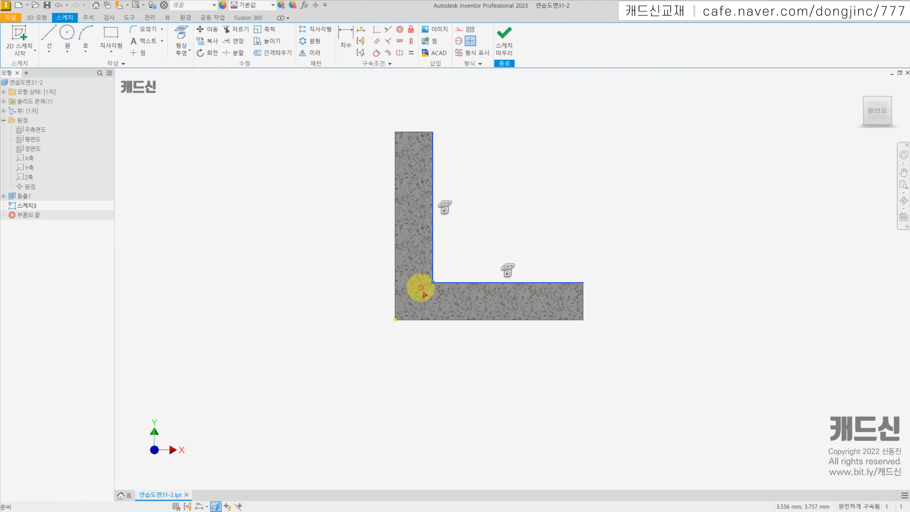
pyautogui.click(459, 31)
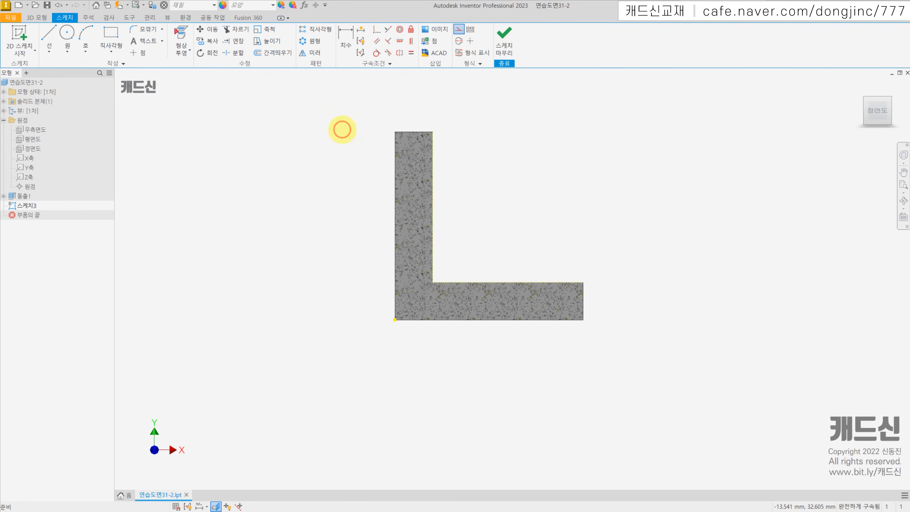
# Step: Sketch an open rib profile: a short horizontal line from the wall's inner edge, continued by a sloped line about 17 mm long to the base
pyautogui.click(48, 36)
pyautogui.click(433, 181)
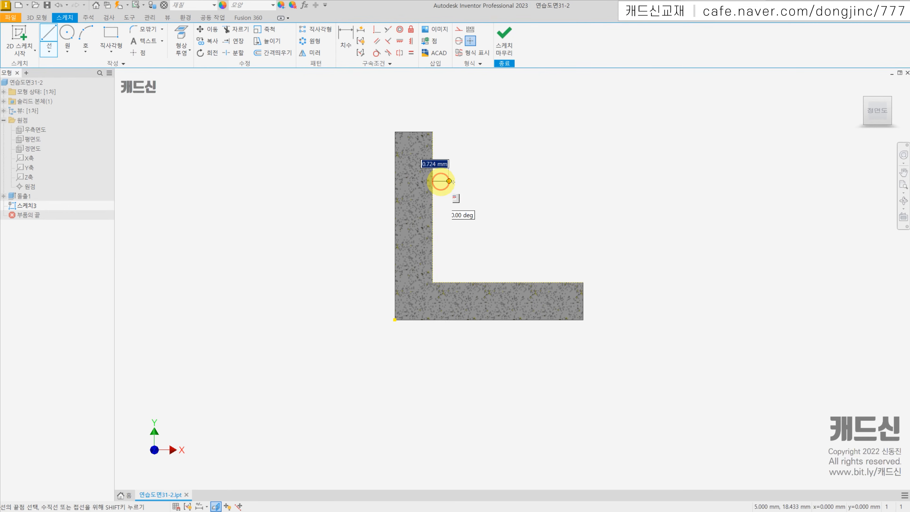
pyautogui.click(455, 181)
pyautogui.click(530, 282)
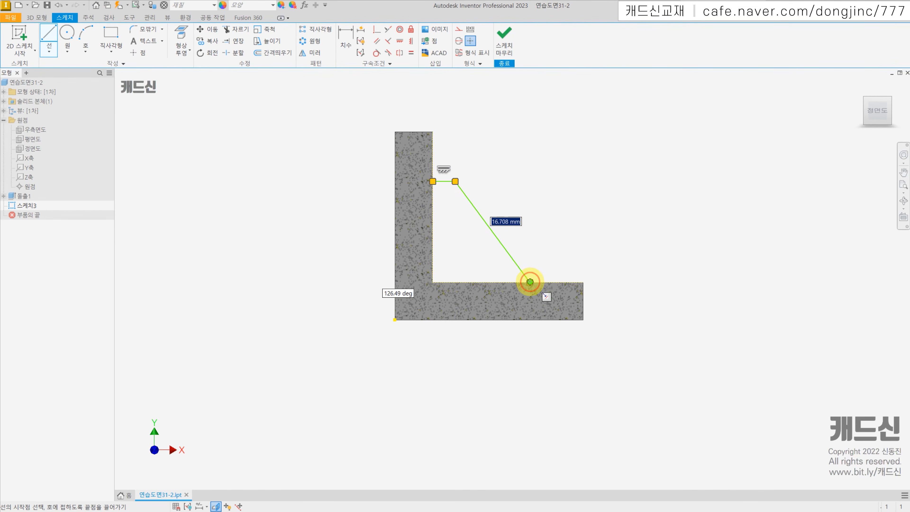
# Step: Dimension the rib profile's horizontal segment to 5 mm and the sloped line's height to 12 mm
pyautogui.click(343, 34)
pyautogui.click(443, 182)
pyautogui.click(453, 163)
pyautogui.write('5')
pyautogui.press('Return')
pyautogui.click(572, 205)
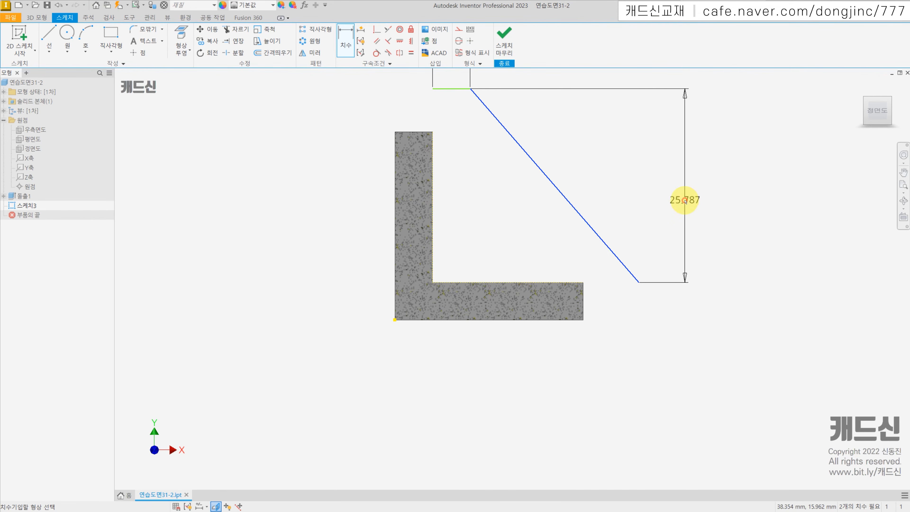
pyautogui.click(685, 201)
pyautogui.write('12')
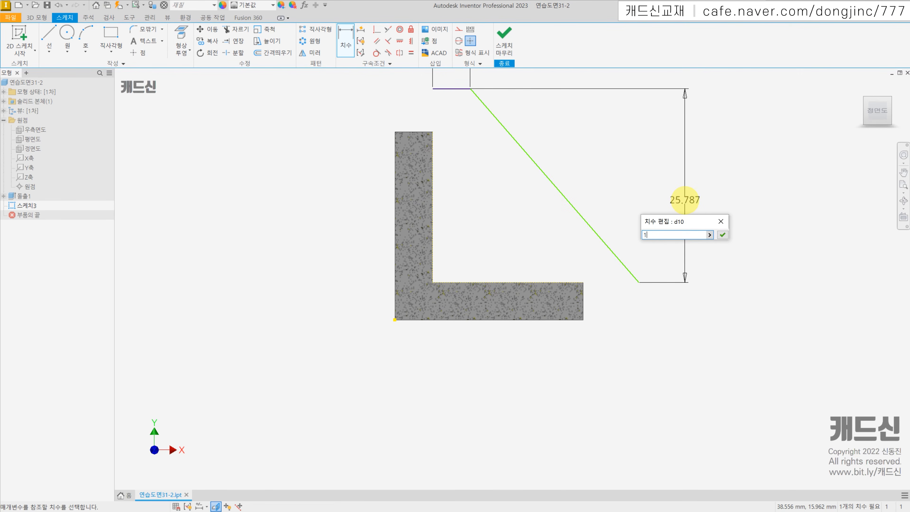
pyautogui.press('Return')
pyautogui.press('Escape')
# Step: Dimension the sloped line's lower end 16 mm from the wall's inner edge and finish the sketch
pyautogui.moveTo(637, 280); pyautogui.dragTo(551, 282)
pyautogui.click(345, 39)
pyautogui.click(551, 282)
pyautogui.click(432, 192)
pyautogui.click(489, 118)
pyautogui.write('1')
pyautogui.press('Return')
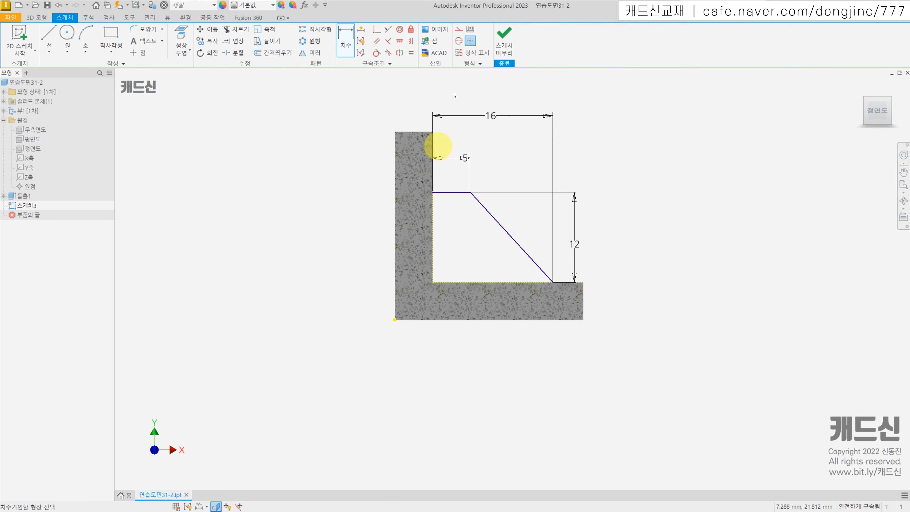
pyautogui.click(503, 40)
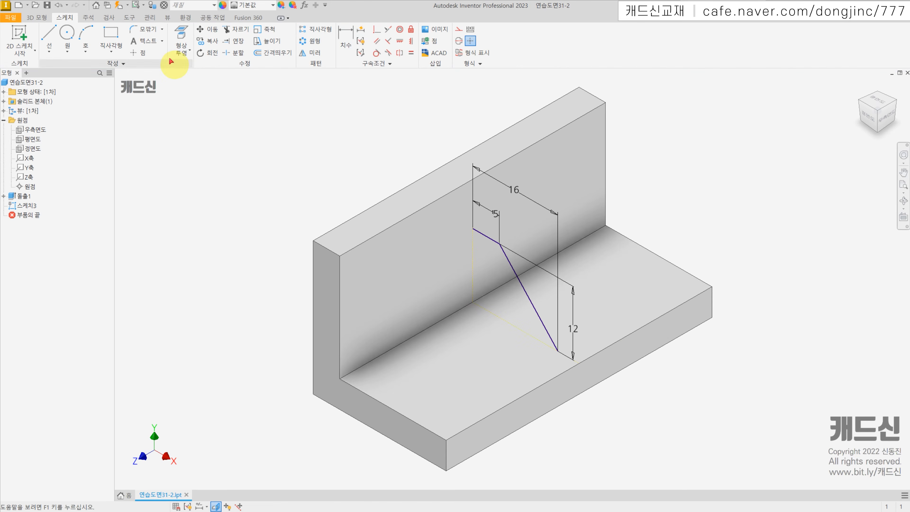
# Step: Create a 3 mm thick rib from the profile, parallel to the sketch plane, with thickness applied symmetrically on both sides
pyautogui.click(37, 17)
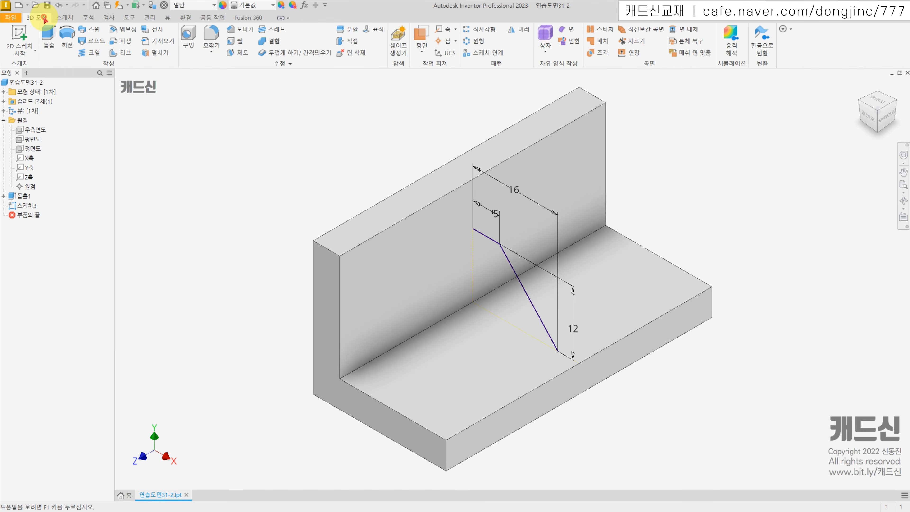
pyautogui.click(126, 54)
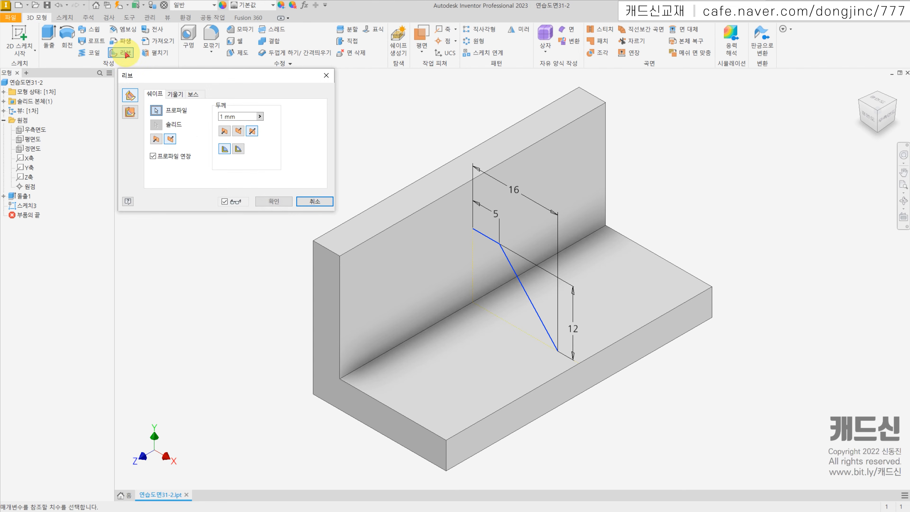
pyautogui.click(131, 112)
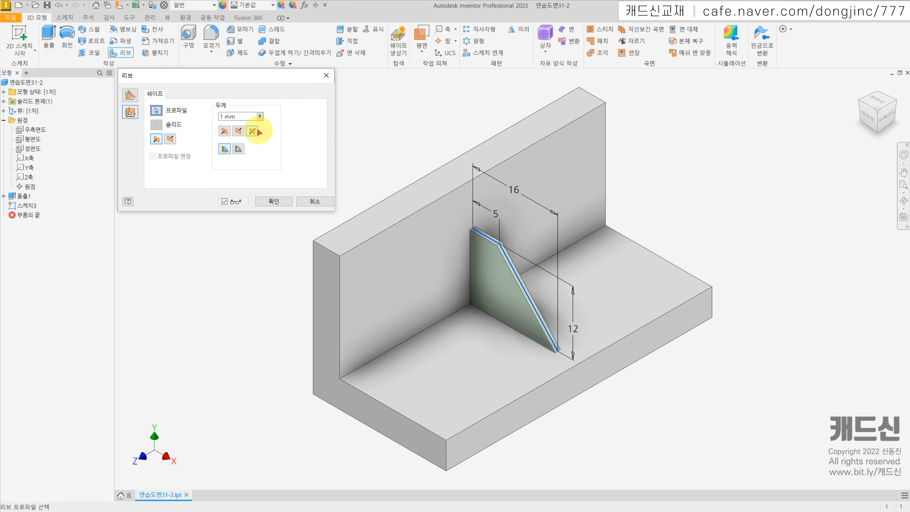
pyautogui.doubleClick(237, 117)
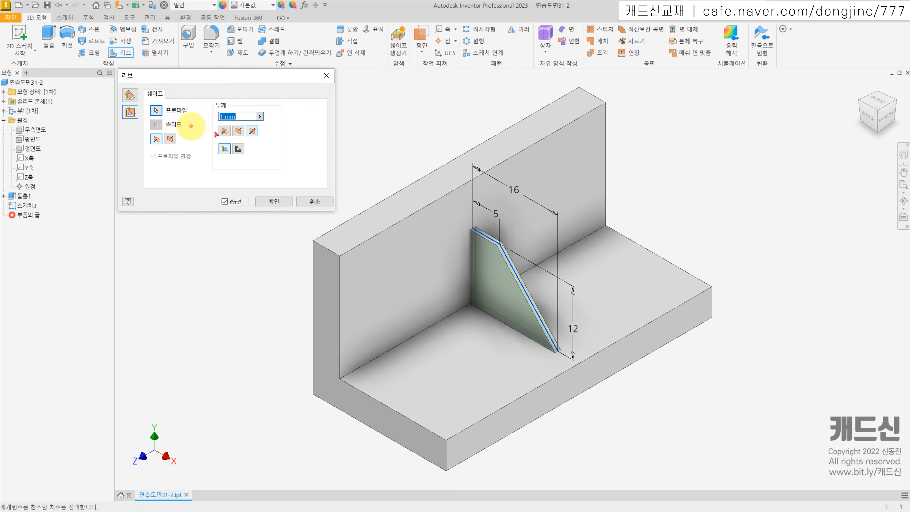
pyautogui.write('3')
pyautogui.click(270, 201)
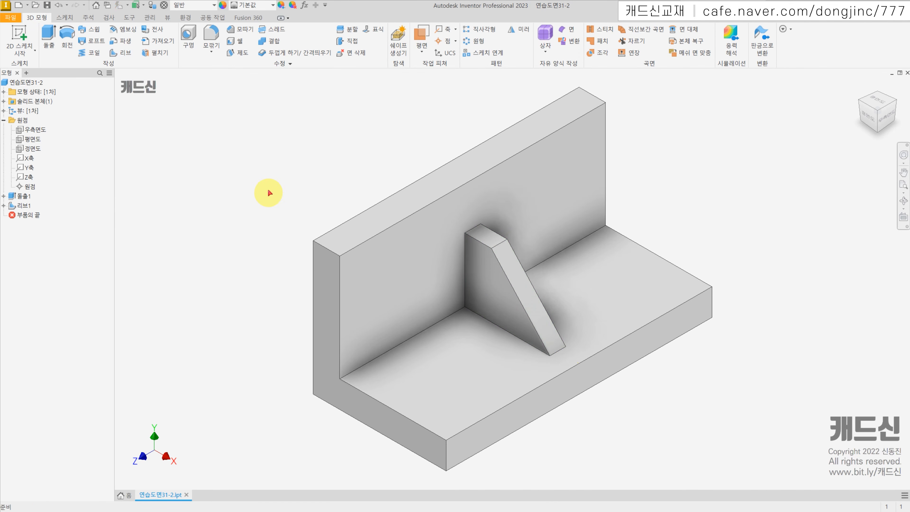
# Step: Pattern the rib rectangularly along the wall's long upper edge with 5 instances at 10 mm spacing, centred on the original rib
pyautogui.click(487, 30)
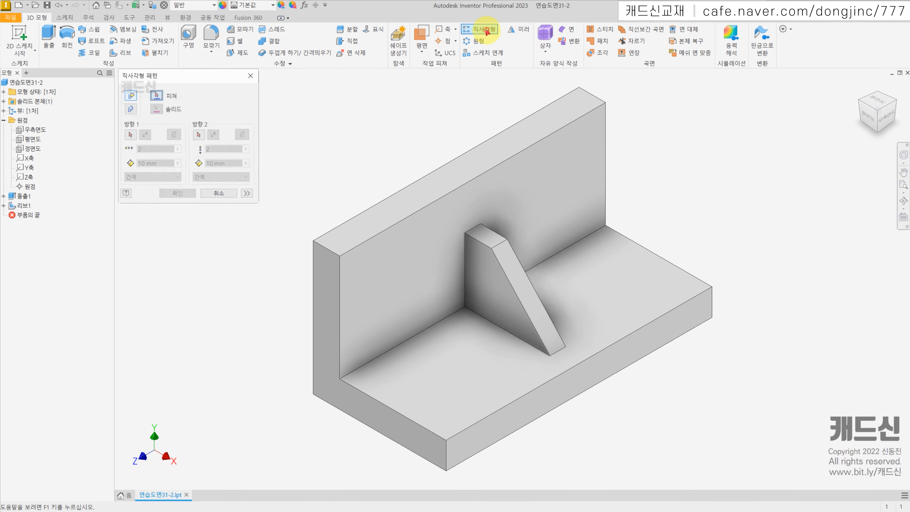
pyautogui.click(501, 264)
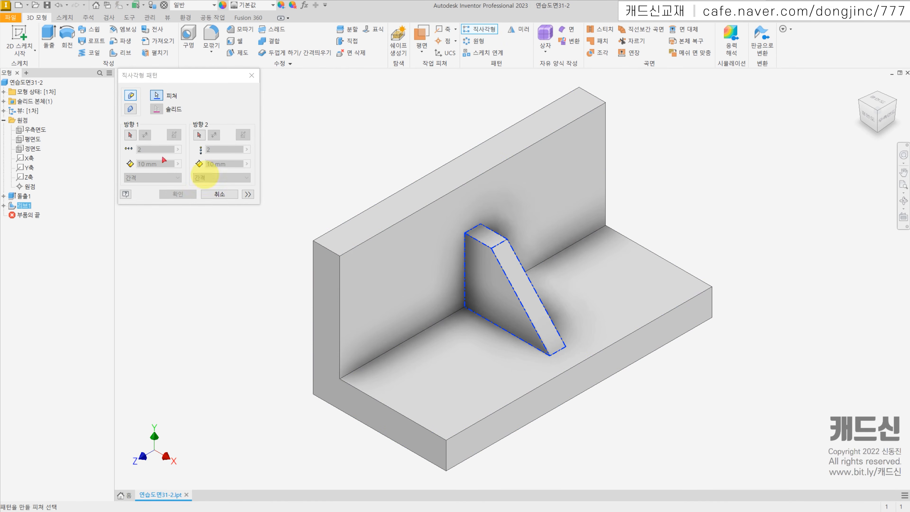
pyautogui.click(130, 135)
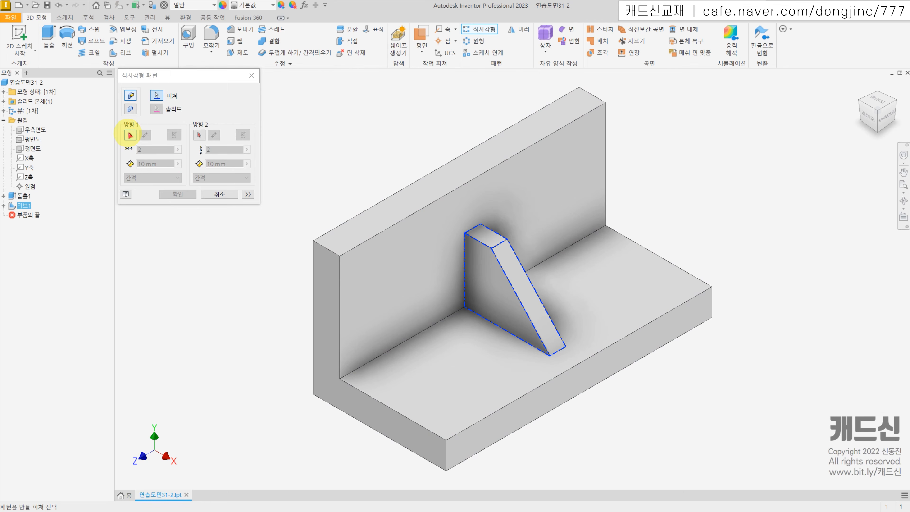
pyautogui.click(468, 185)
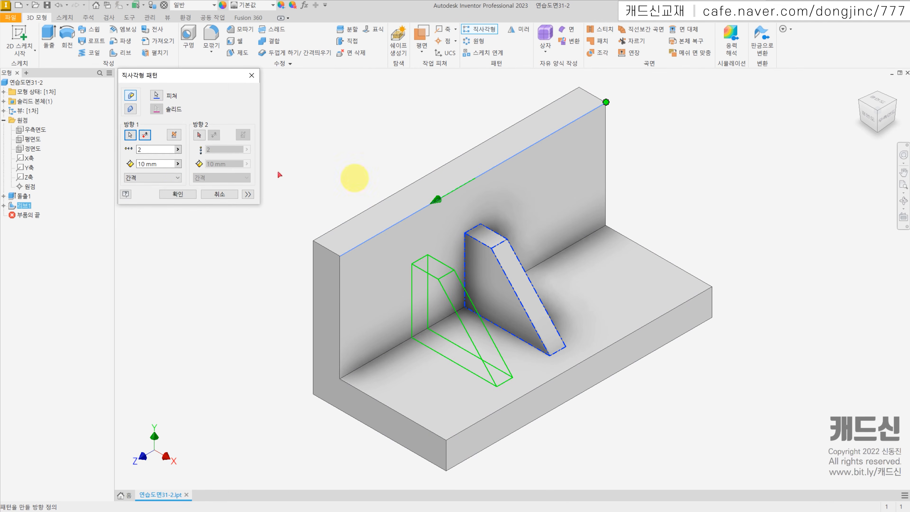
pyautogui.click(175, 136)
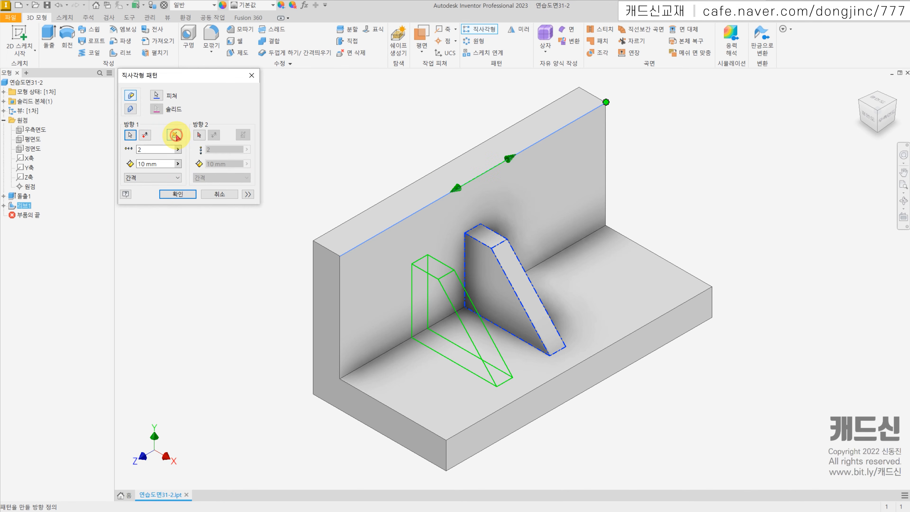
pyautogui.click(140, 149)
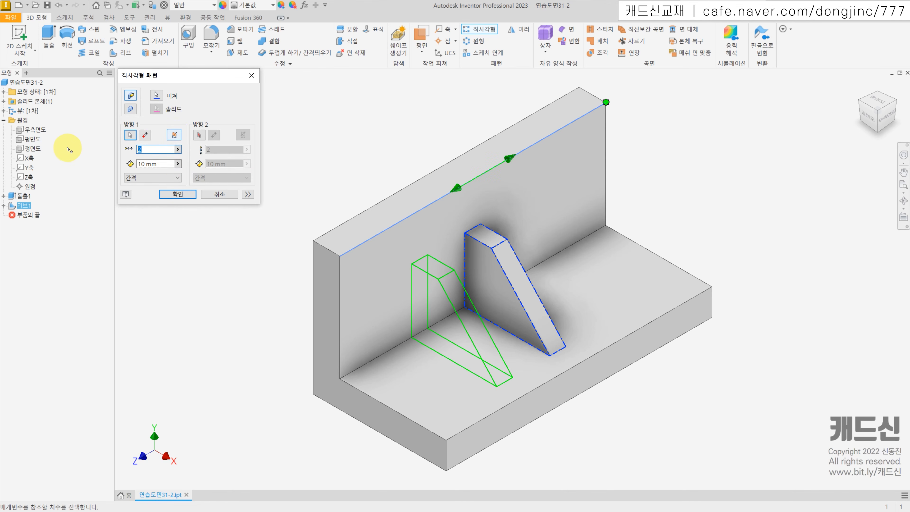
pyautogui.write('5')
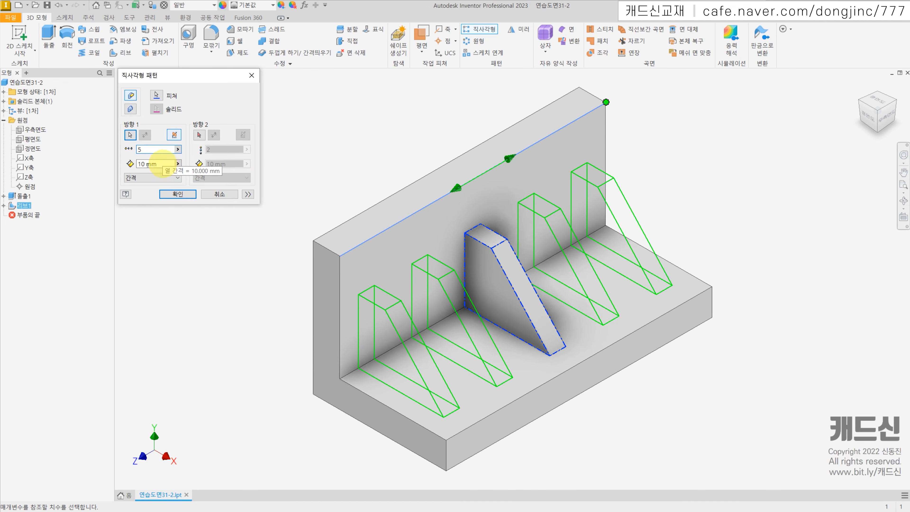
pyautogui.click(178, 194)
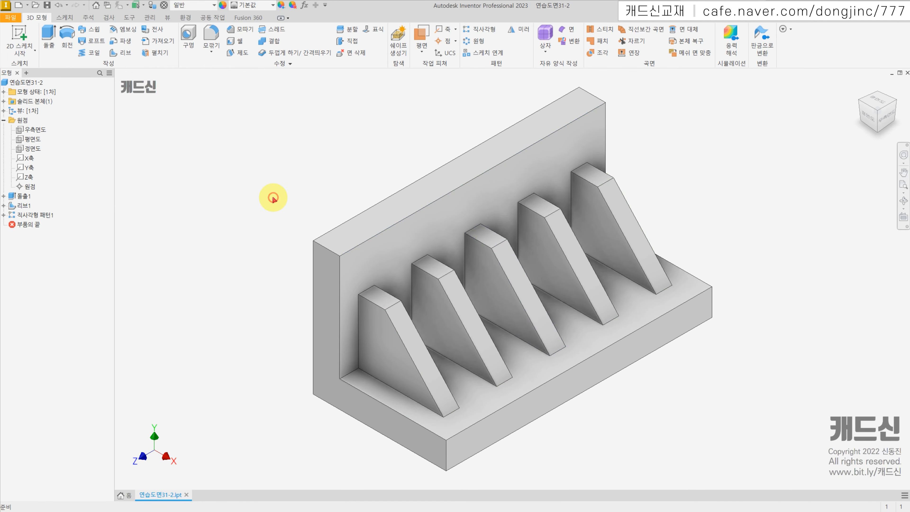